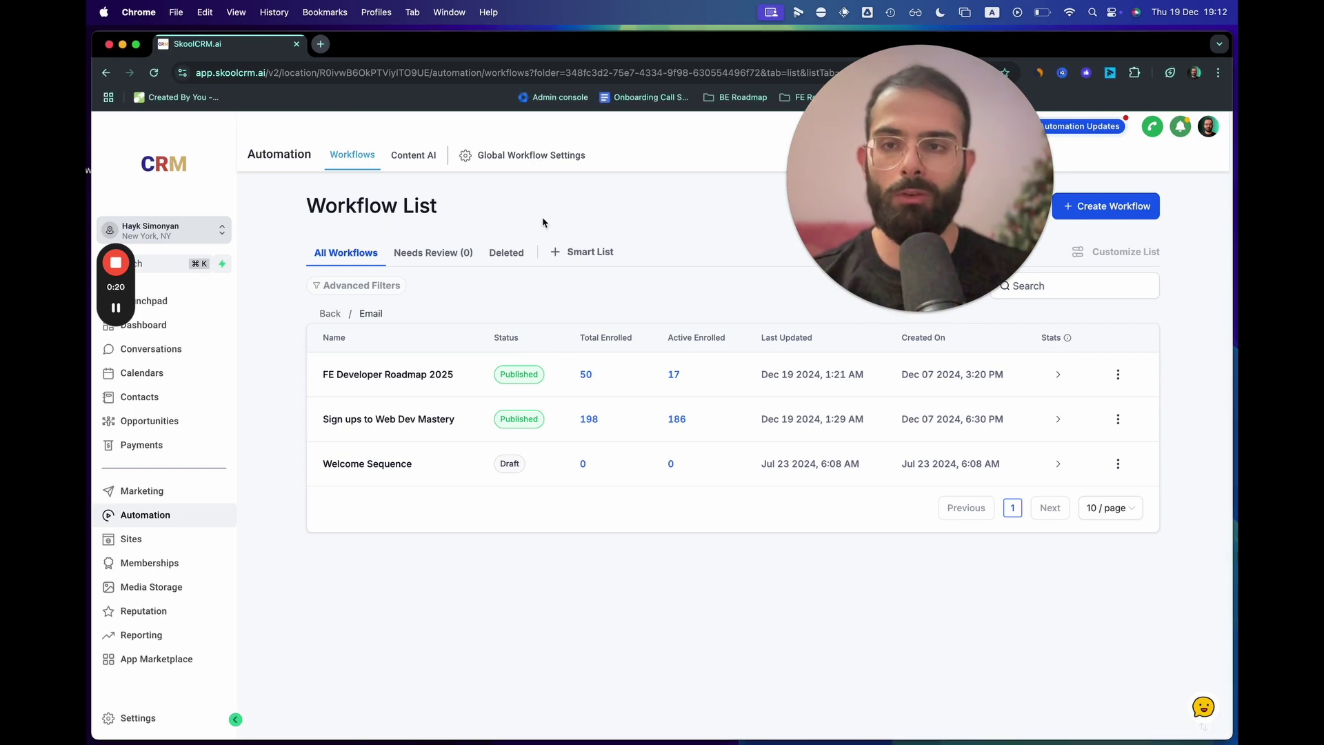
# - Open the landing page devmastery.pro/frontend-roadmap in a new browser tab and view its sign-up form
pyautogui.press('super+t')
pyautogui.write('devm')
pyautogui.press('Return')
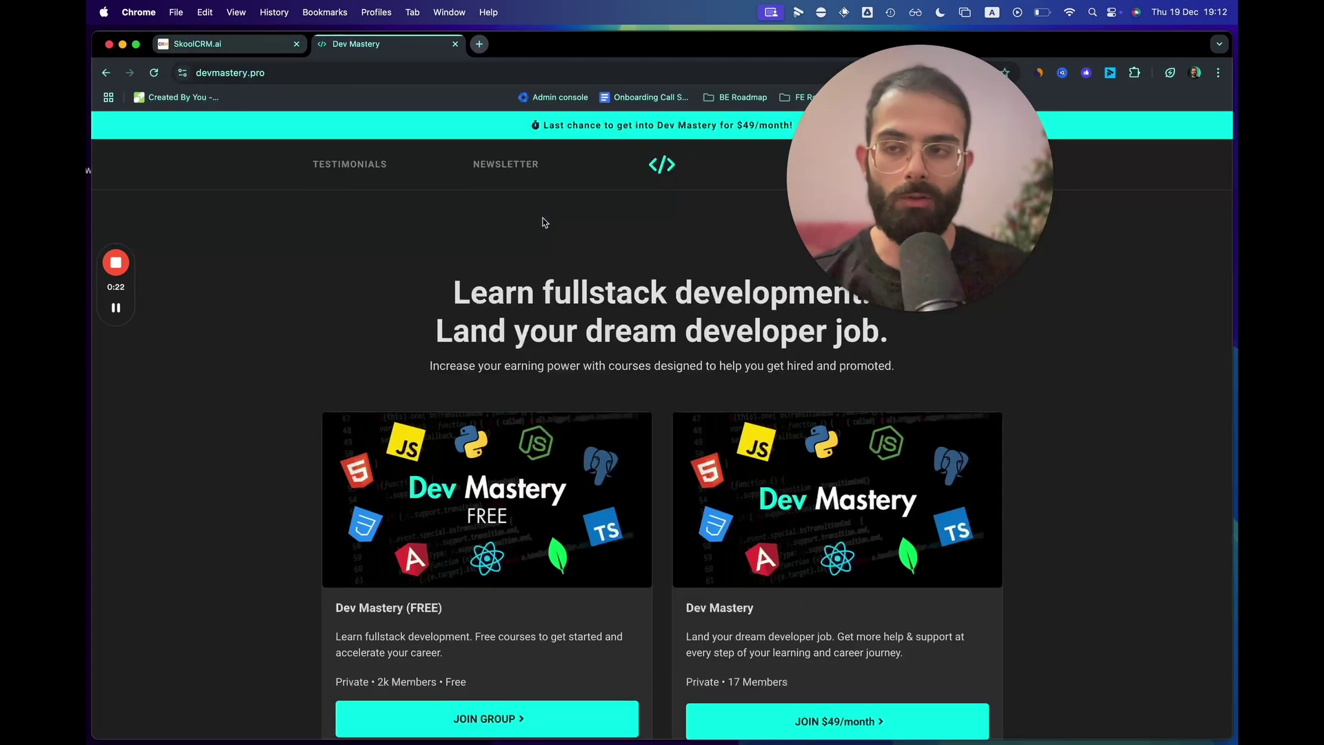
pyautogui.click(390, 75)
pyautogui.click(390, 75)
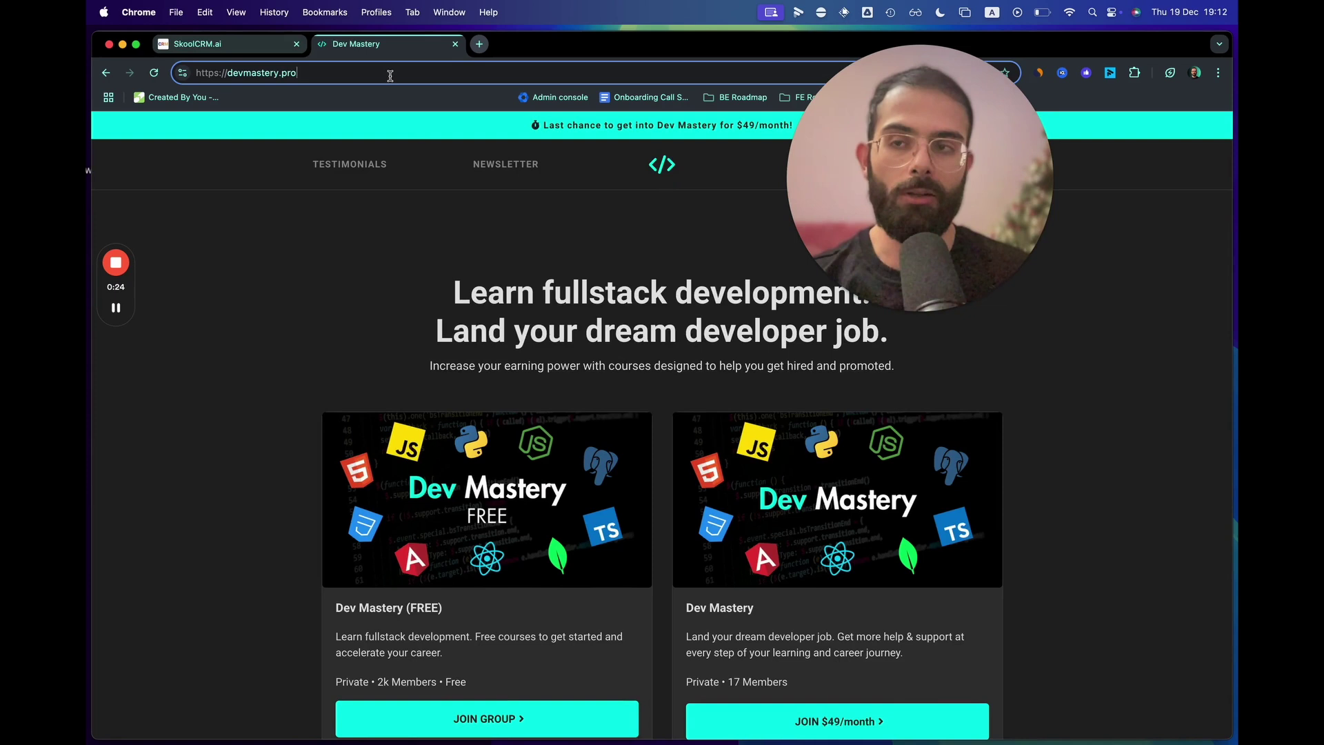
pyautogui.write('/fr')
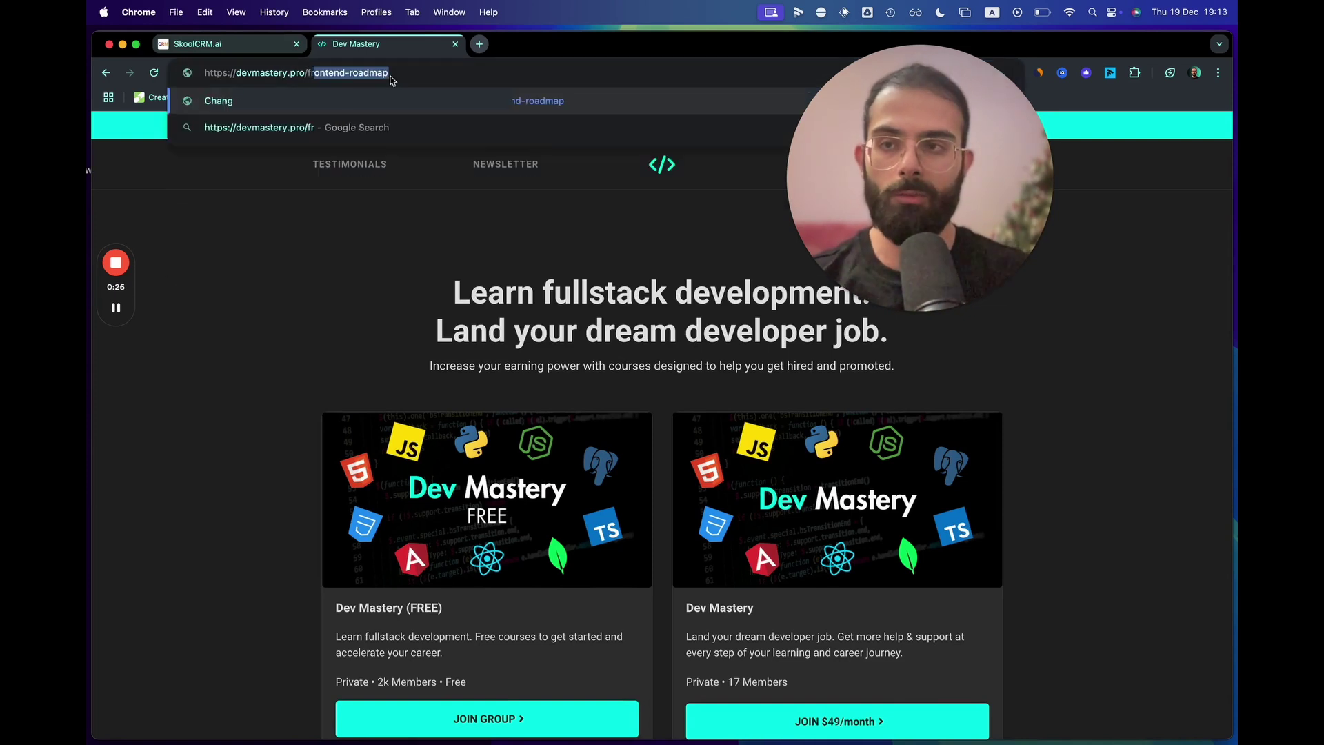
pyautogui.press('Return')
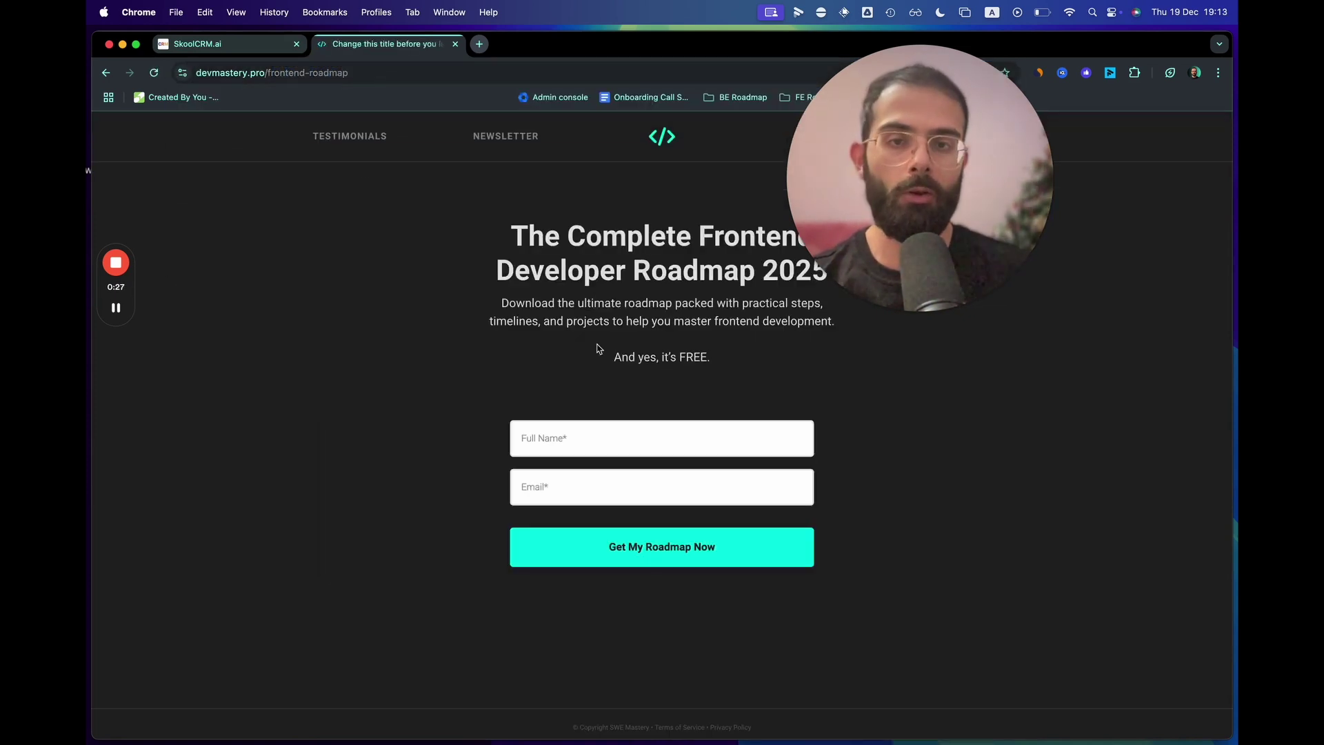
pyautogui.click(626, 449)
pyautogui.click(384, 442)
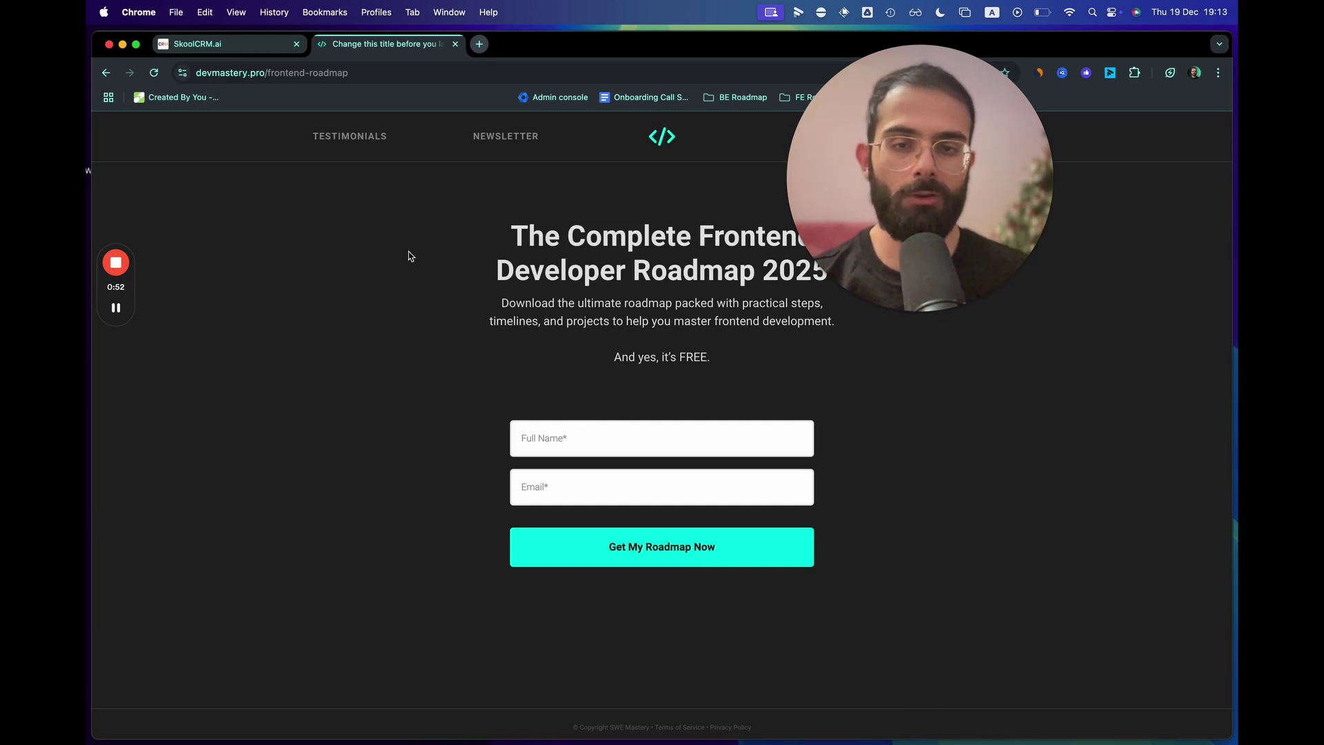
# - Return to the CRM and open the Frontend Developer Roadmap 2025 form in the form builder
pyautogui.click(267, 46)
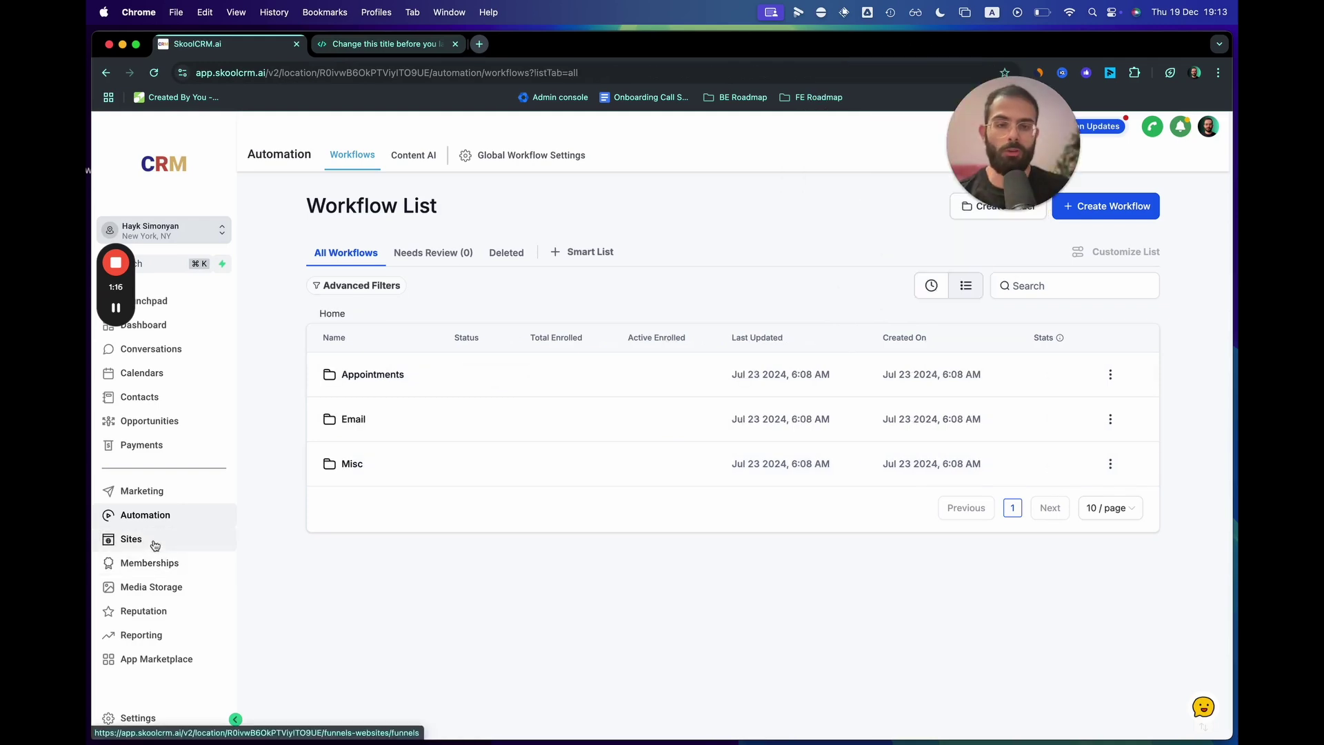
pyautogui.click(156, 547)
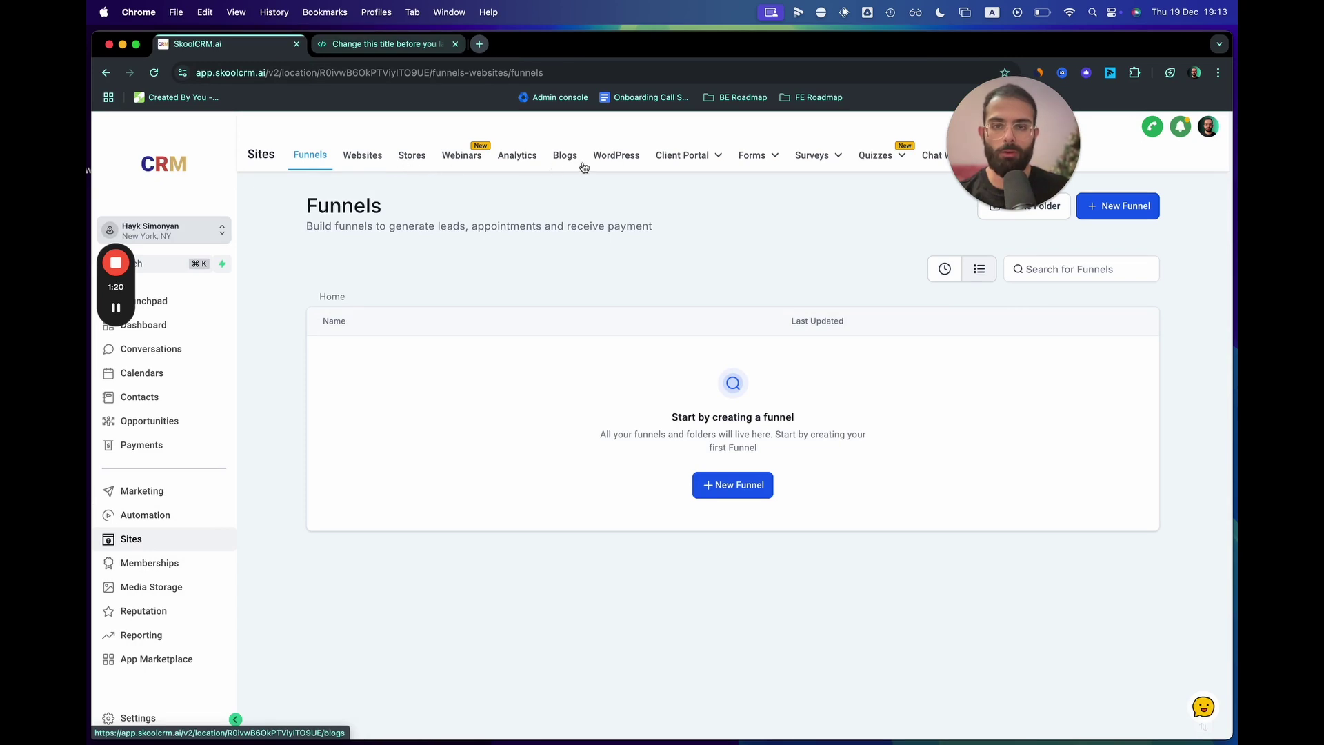
pyautogui.moveTo(775, 157)
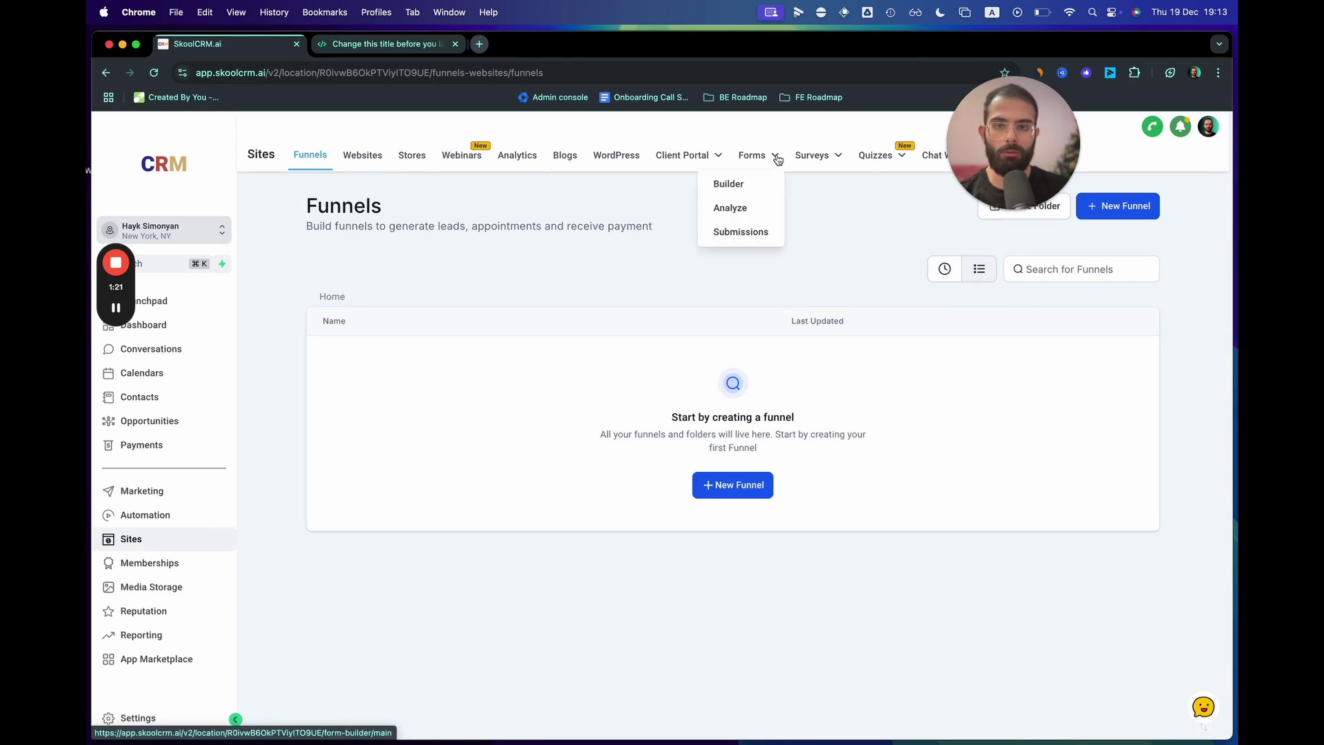
pyautogui.click(729, 191)
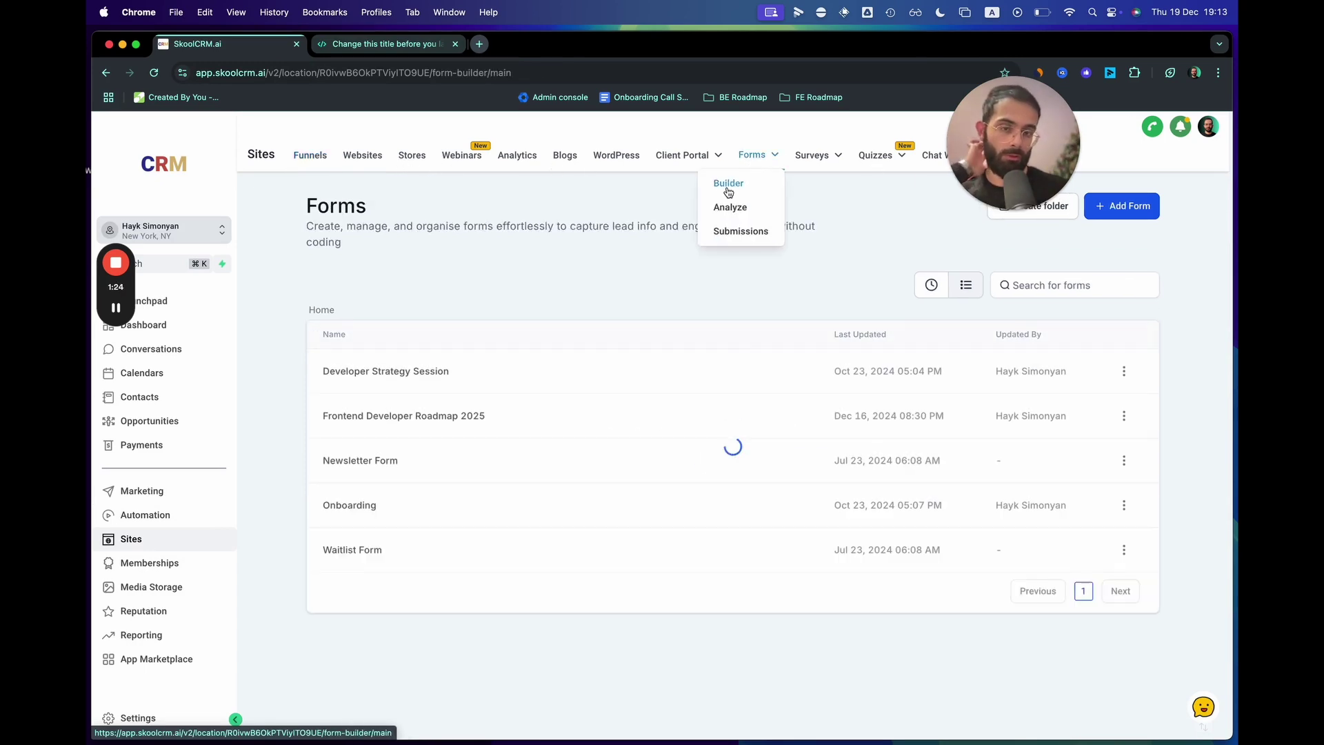
pyautogui.click(360, 423)
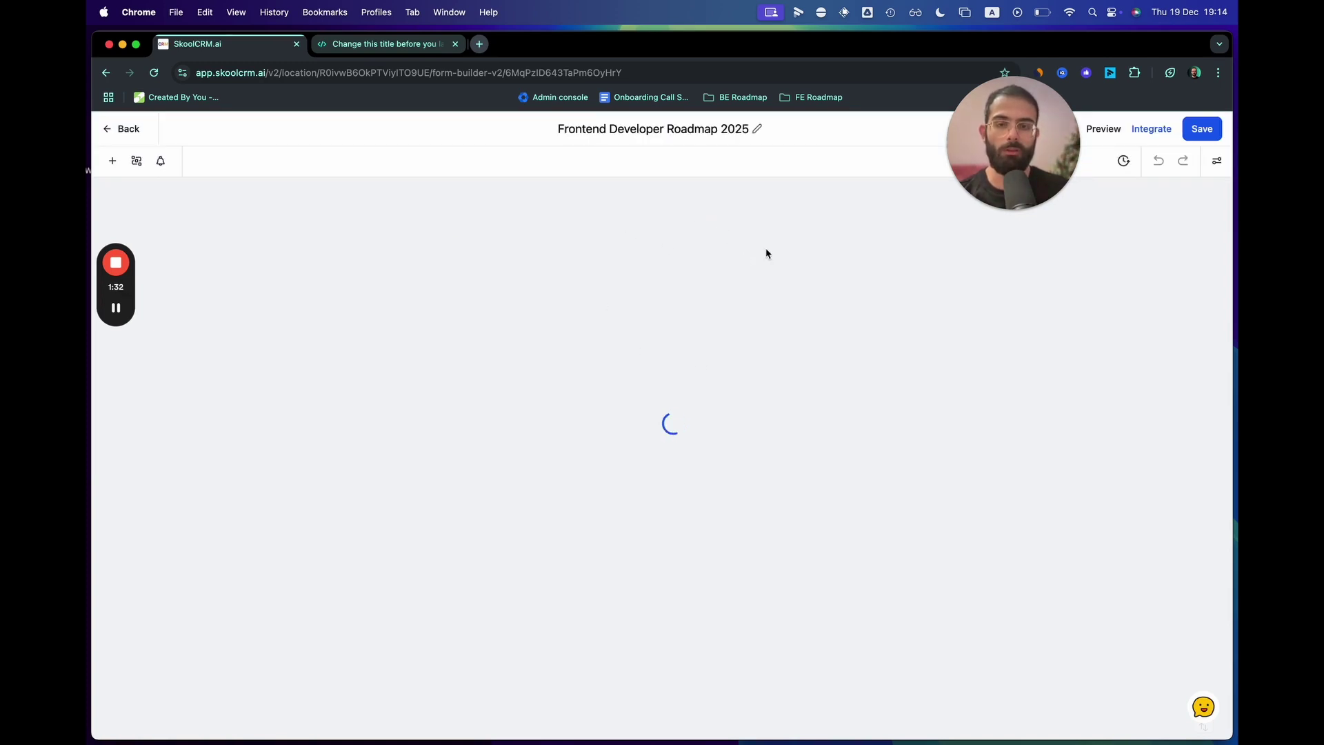
# - Examine the settings of the form's Full Name field and submit button, and the form elements that can be added
pyautogui.click(563, 241)
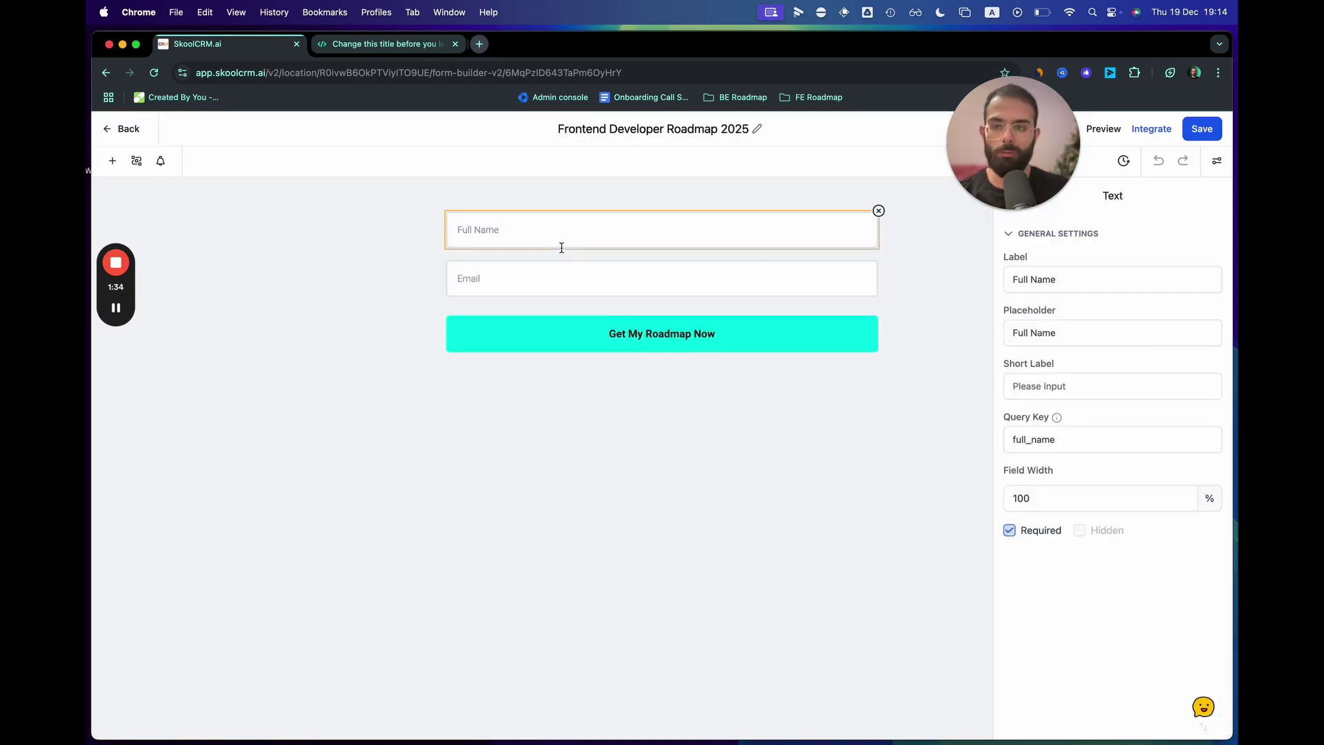
pyautogui.click(112, 162)
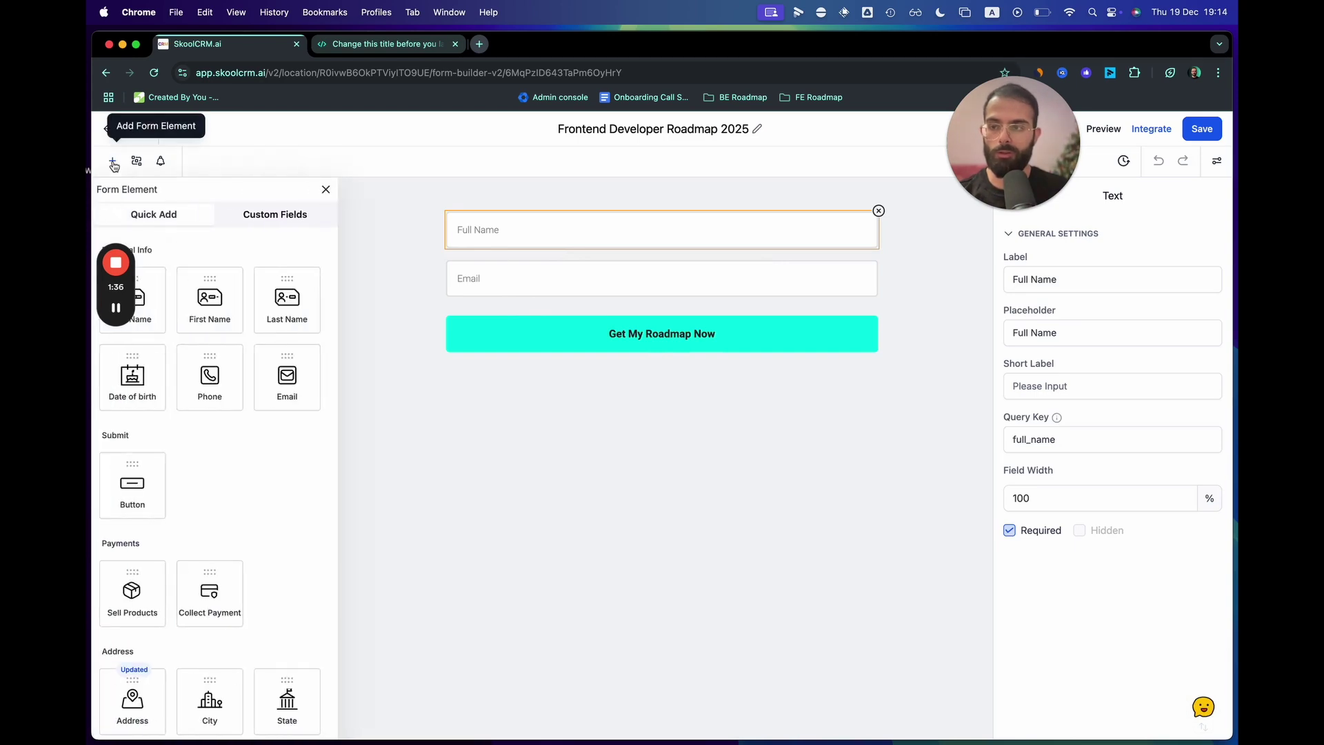
pyautogui.click(632, 343)
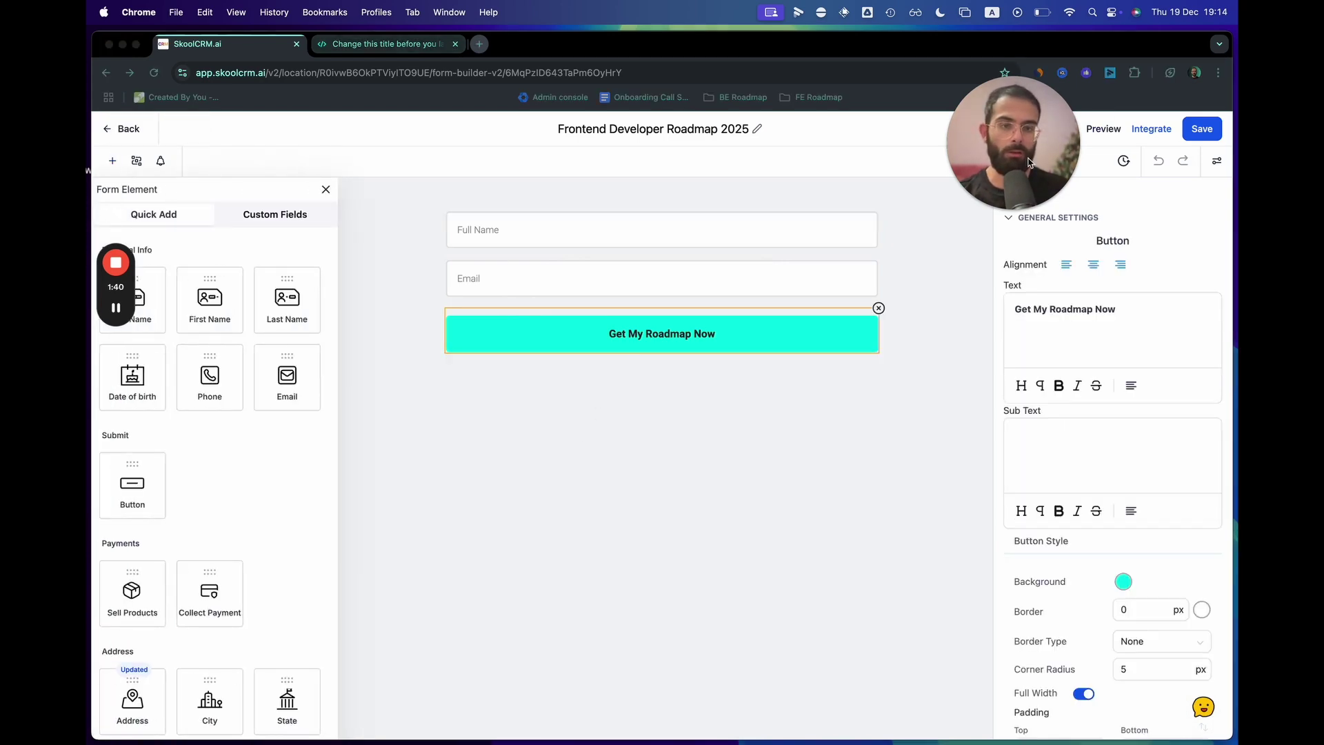
pyautogui.moveTo(1019, 158); pyautogui.dragTo(937, 159)
# - Show the form's On Submit options and examine the message displayed after submission
pyautogui.click(1218, 164)
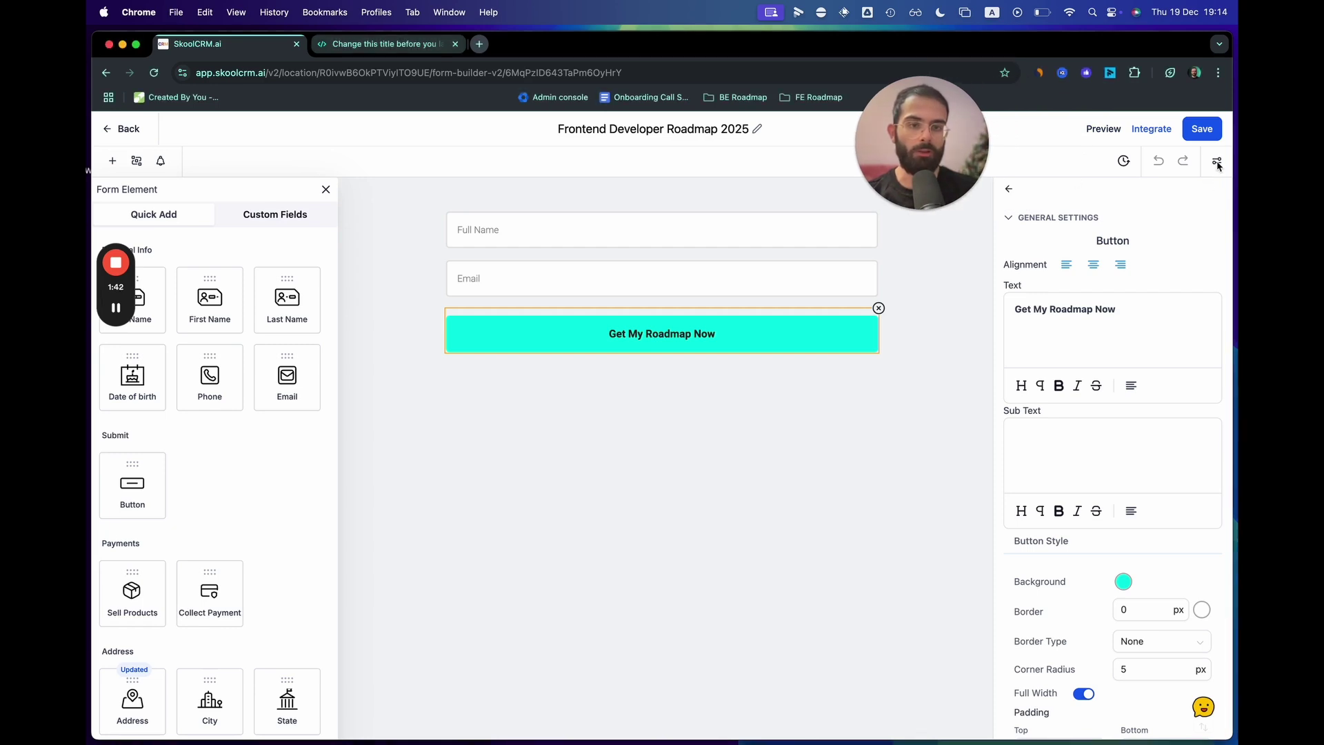
pyautogui.click(1217, 162)
pyautogui.click(1173, 220)
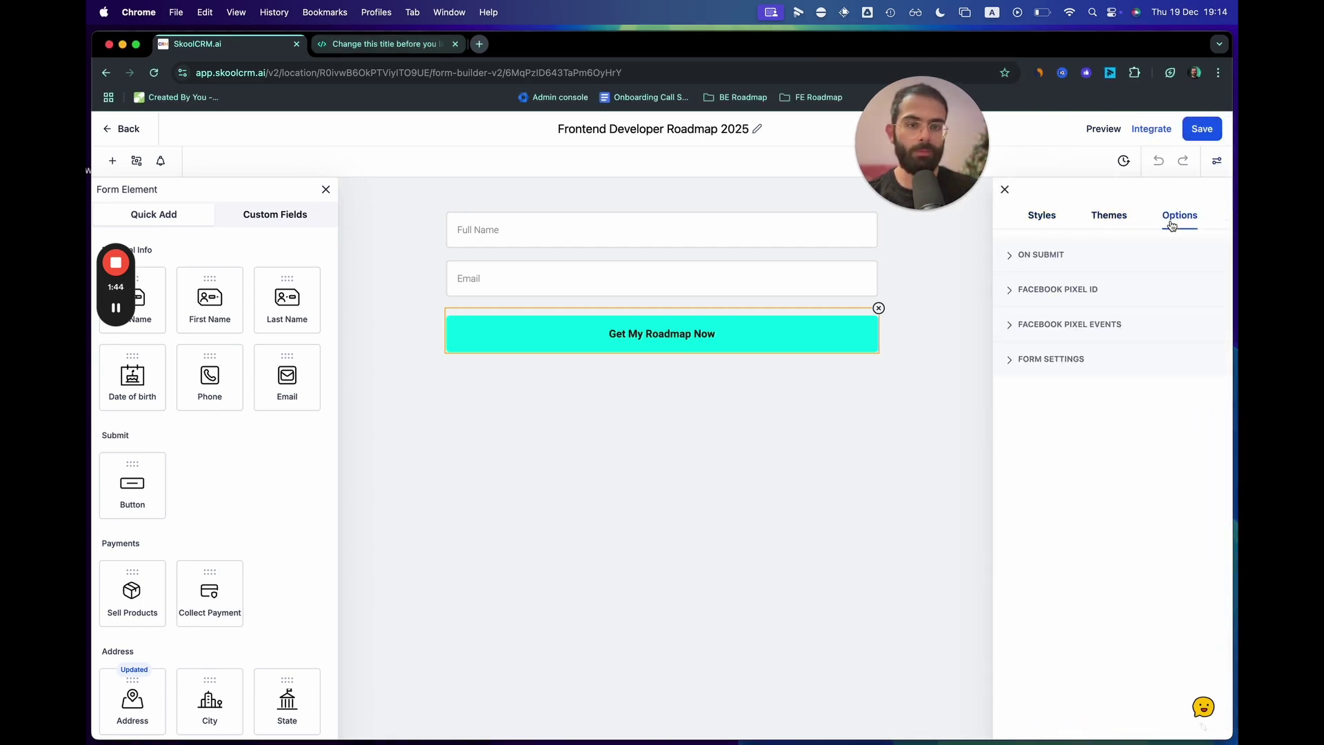
pyautogui.click(1038, 258)
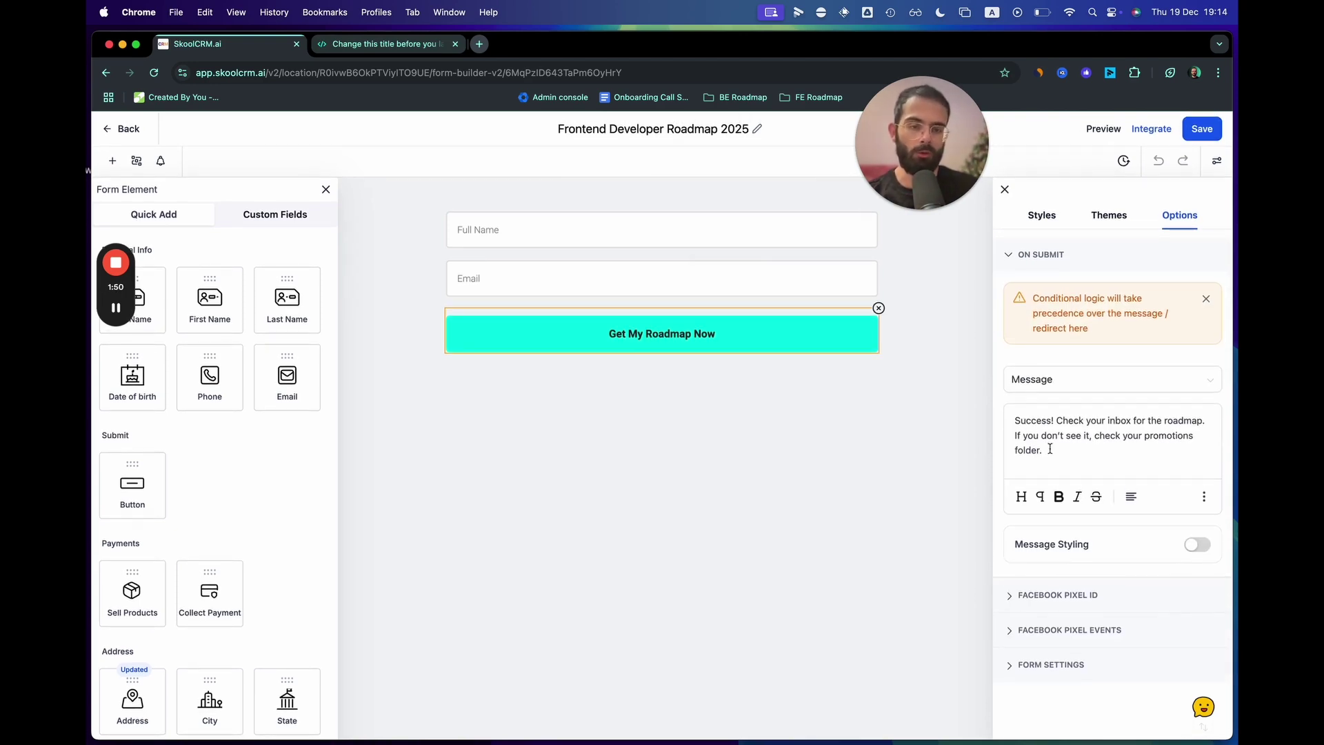
pyautogui.moveTo(1049, 449); pyautogui.dragTo(963, 390)
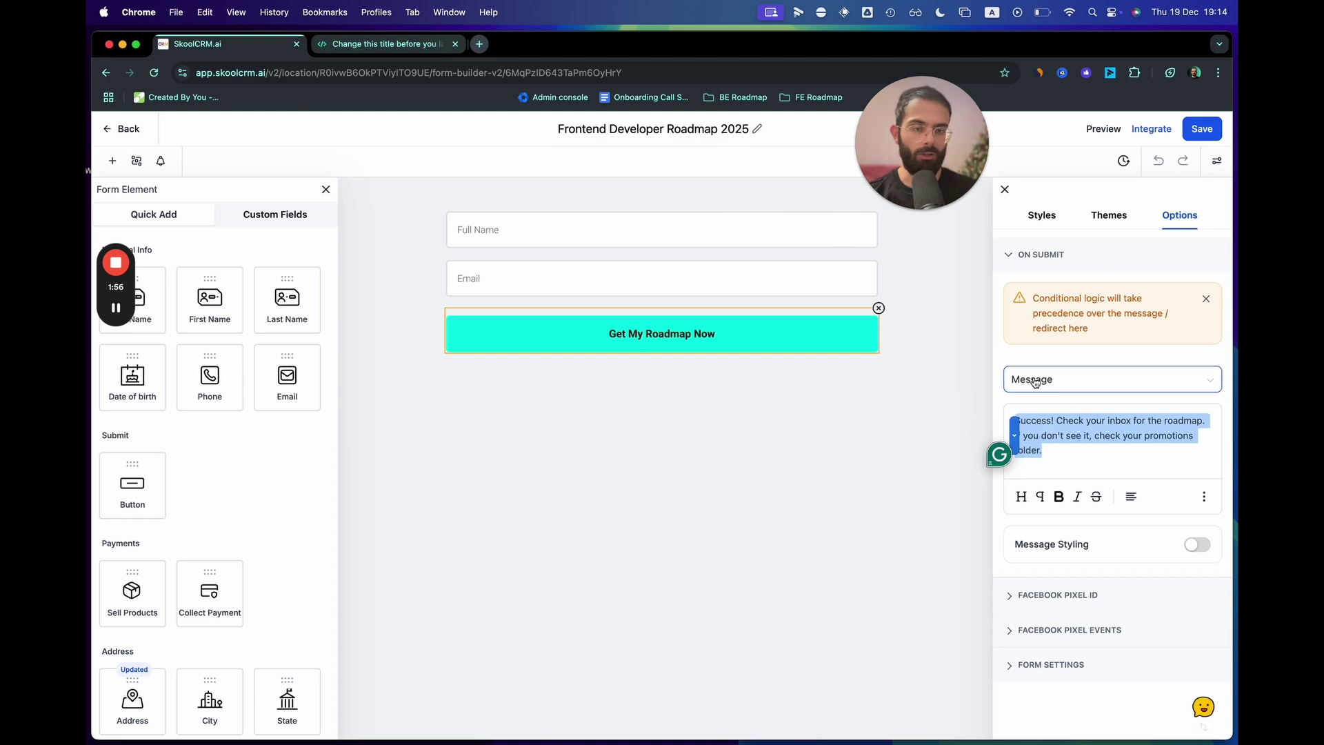
pyautogui.click(1046, 435)
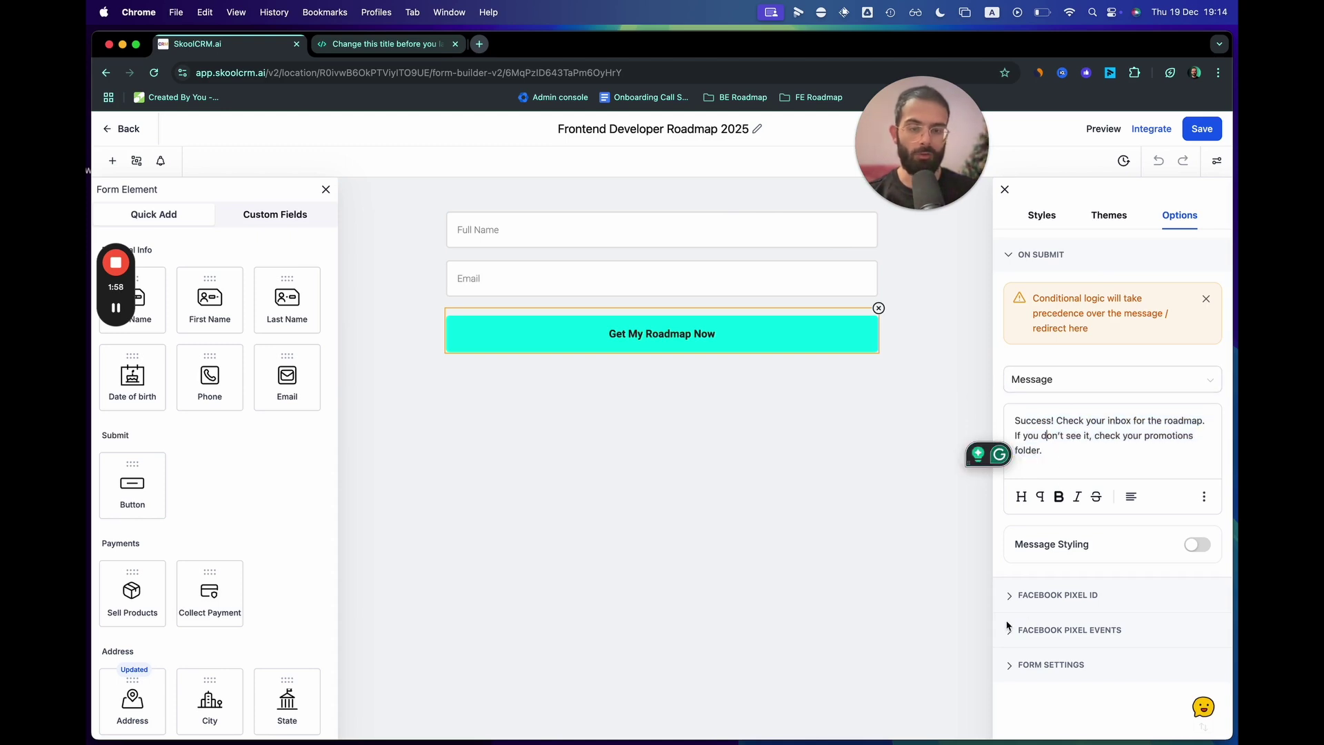
# - Leave the form builder and open the Dev Mastery website's Frontend Dev Roadmap 2025 page for editing
pyautogui.click(115, 136)
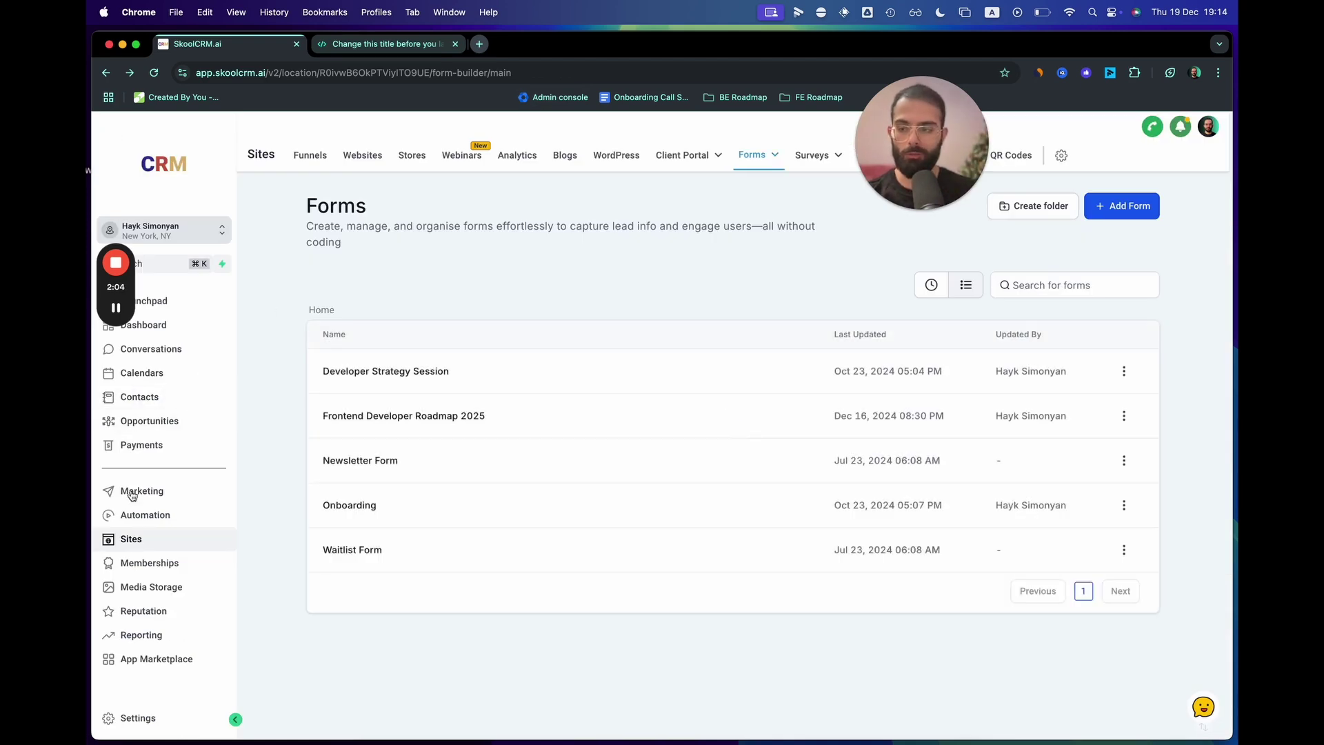
pyautogui.click(341, 168)
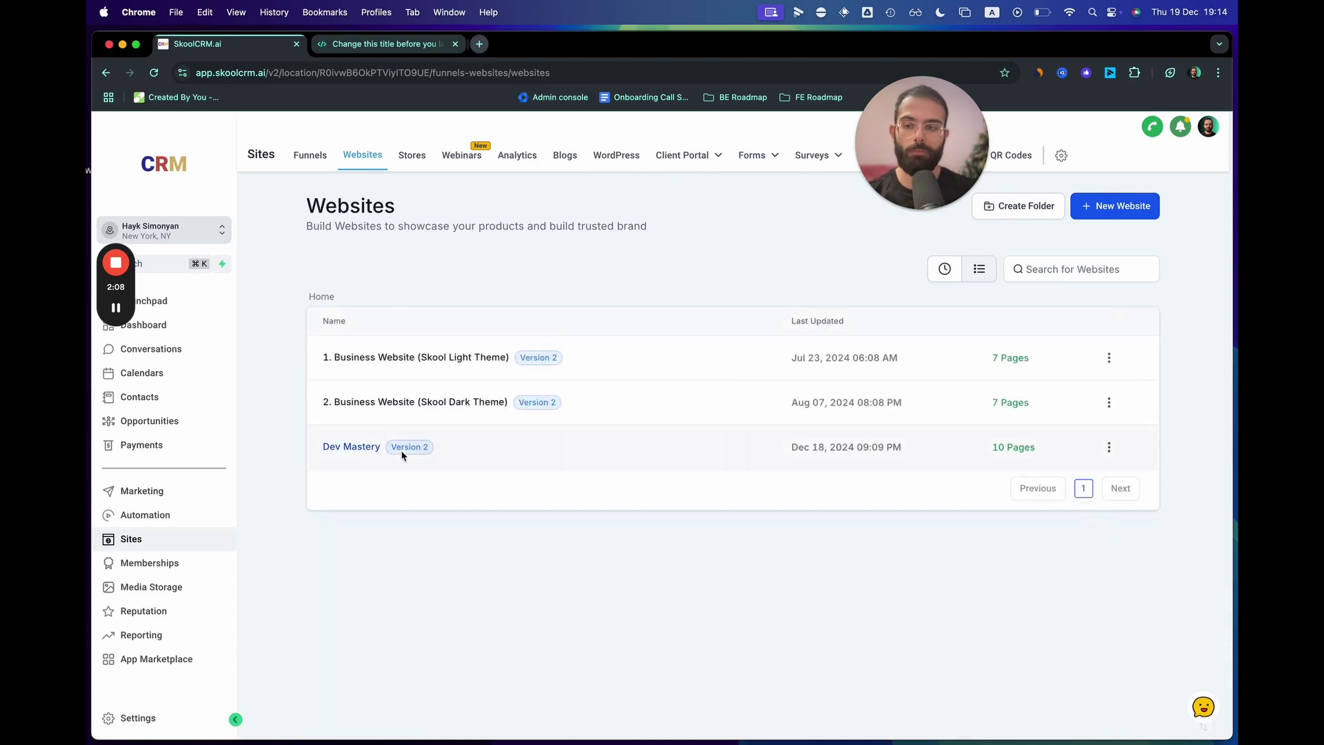
pyautogui.click(365, 449)
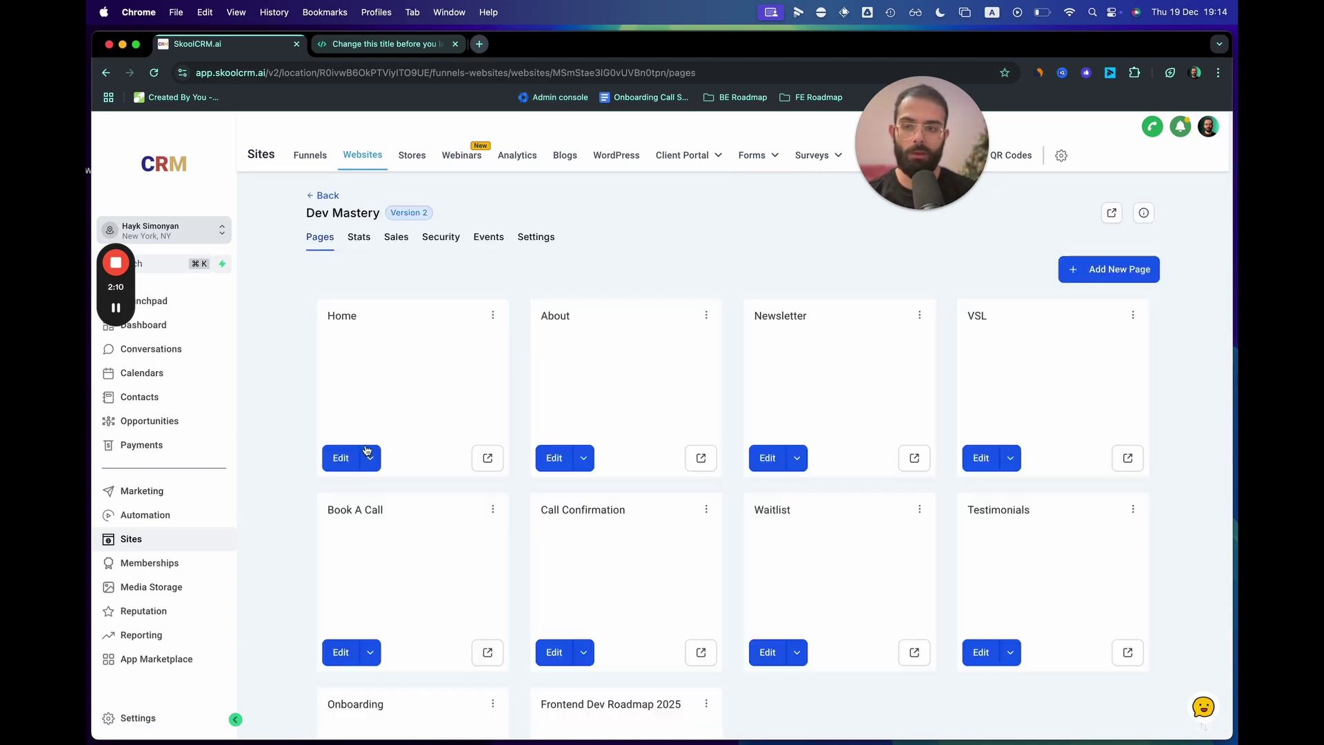
pyautogui.scroll(-5, 500, 556)
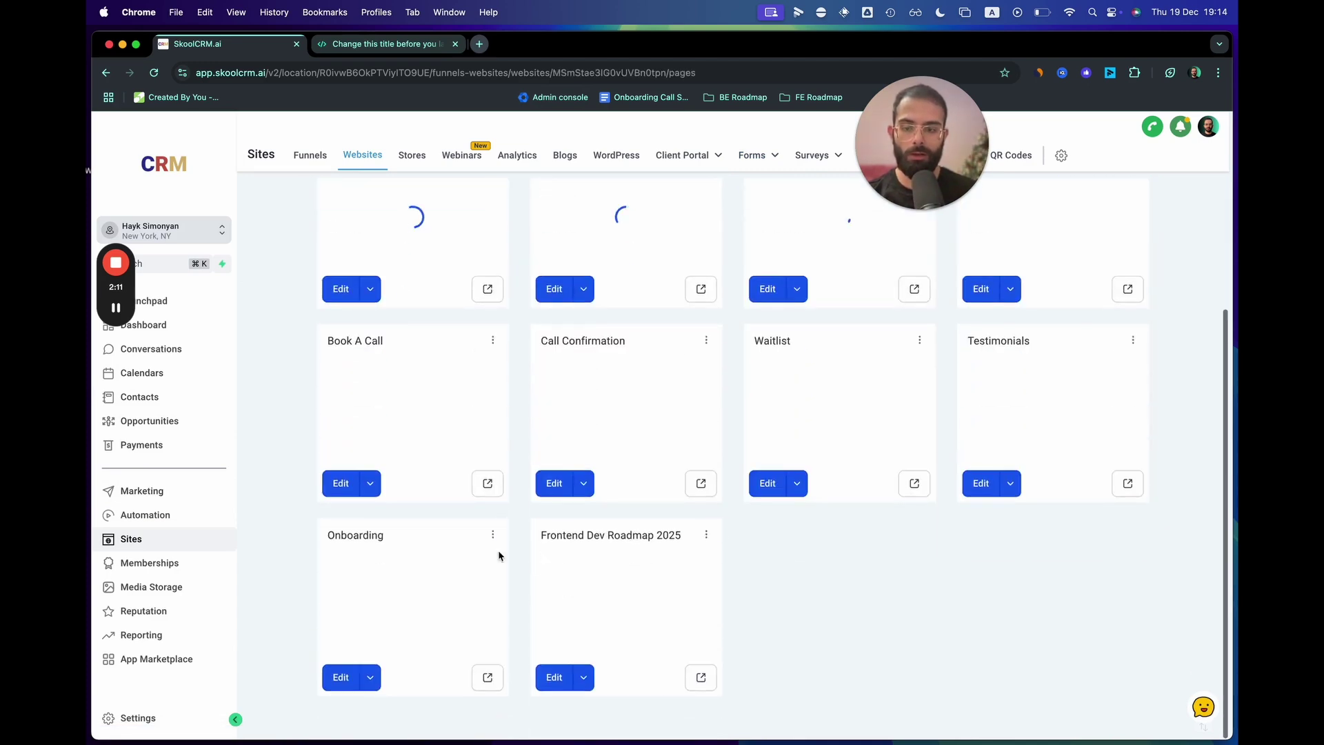
pyautogui.click(554, 678)
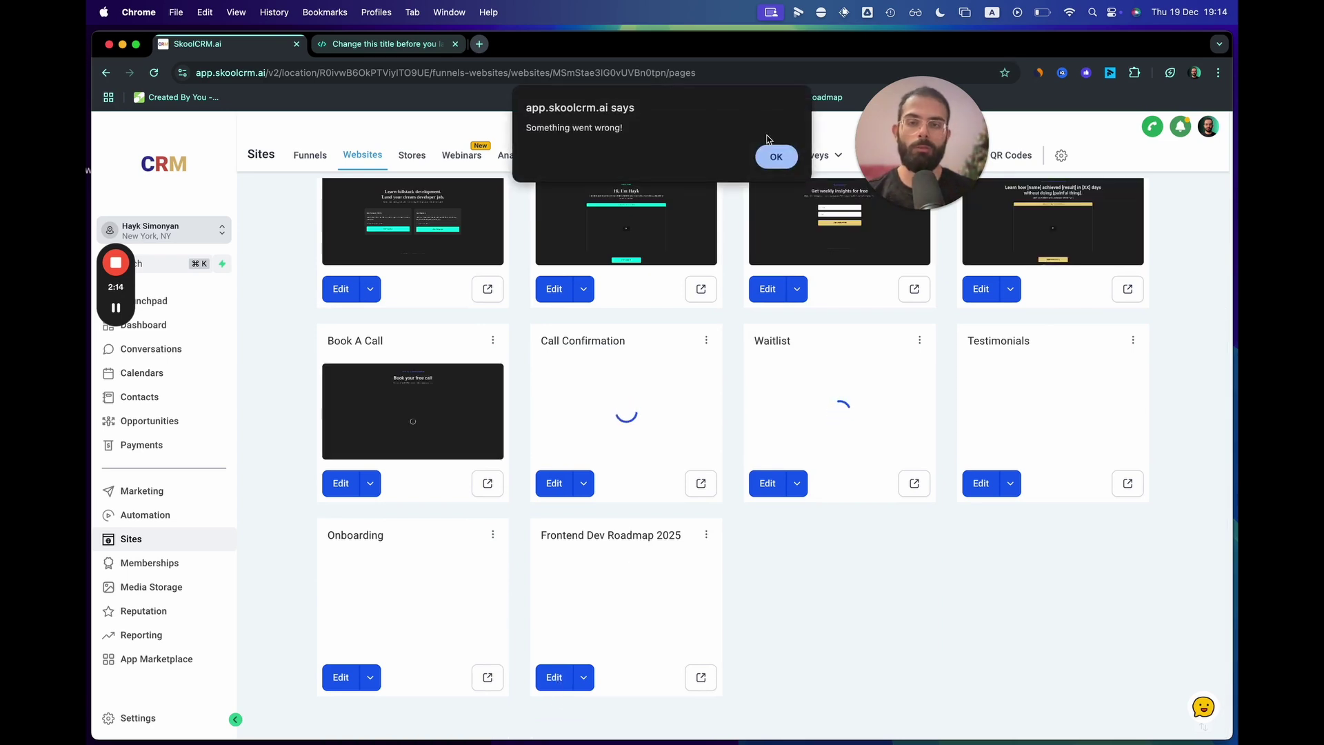
pyautogui.click(771, 156)
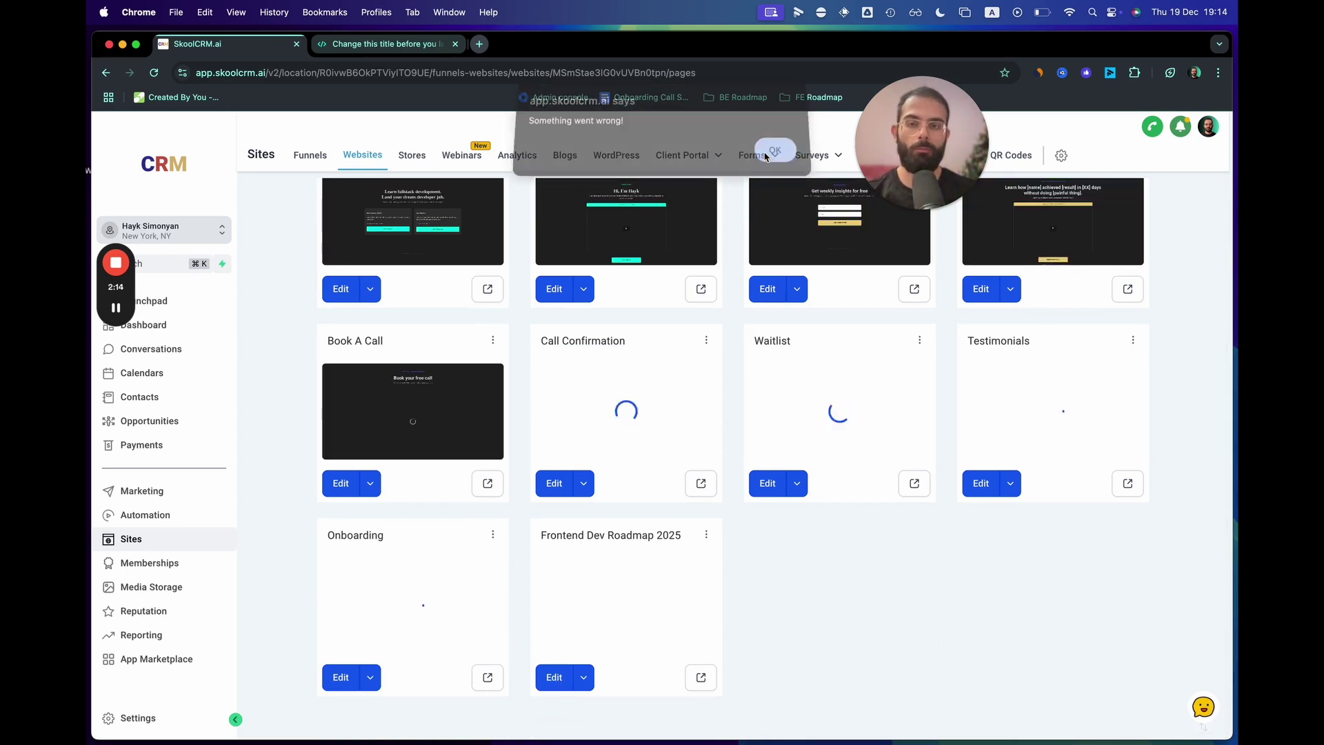
pyautogui.click(561, 679)
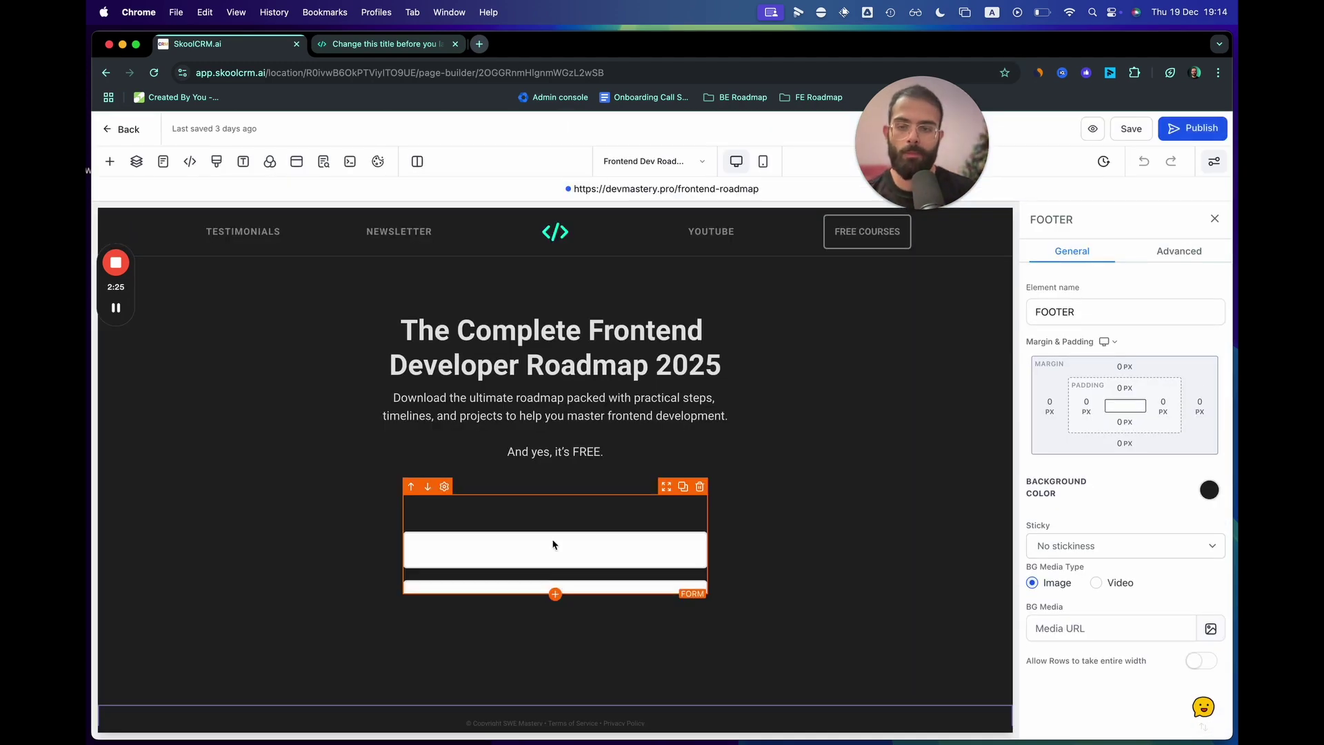
# - Examine the general and advanced settings of the page's embedded form and the list of forms it can use
pyautogui.click(554, 549)
pyautogui.scroll(-3, 553, 549)
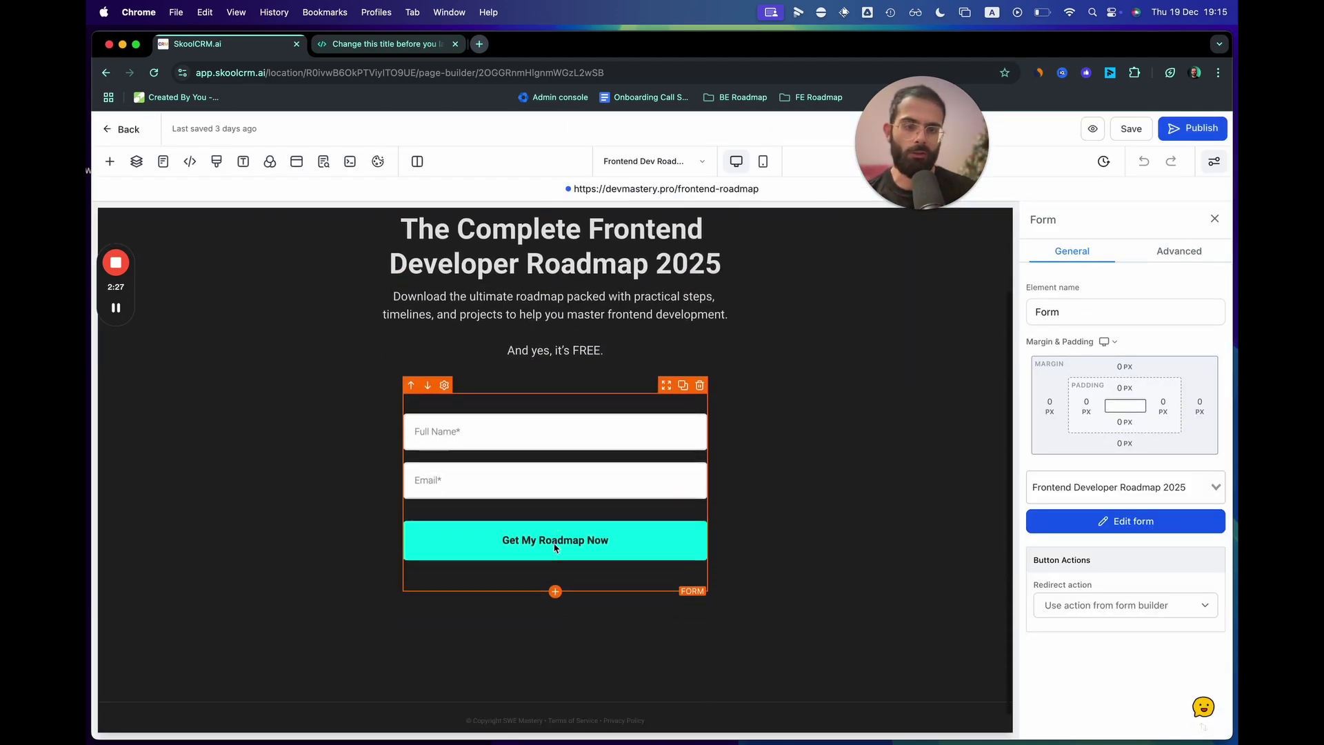
pyautogui.click(1093, 318)
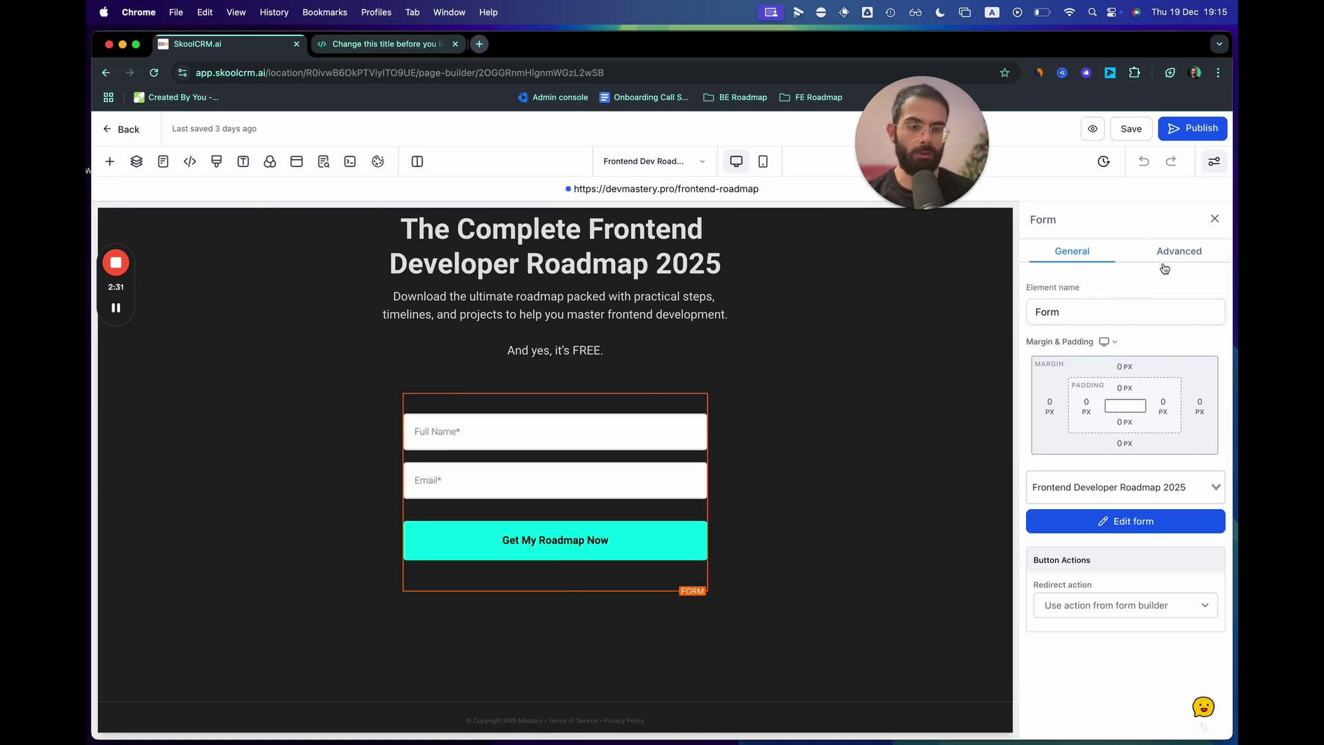
pyautogui.click(1101, 320)
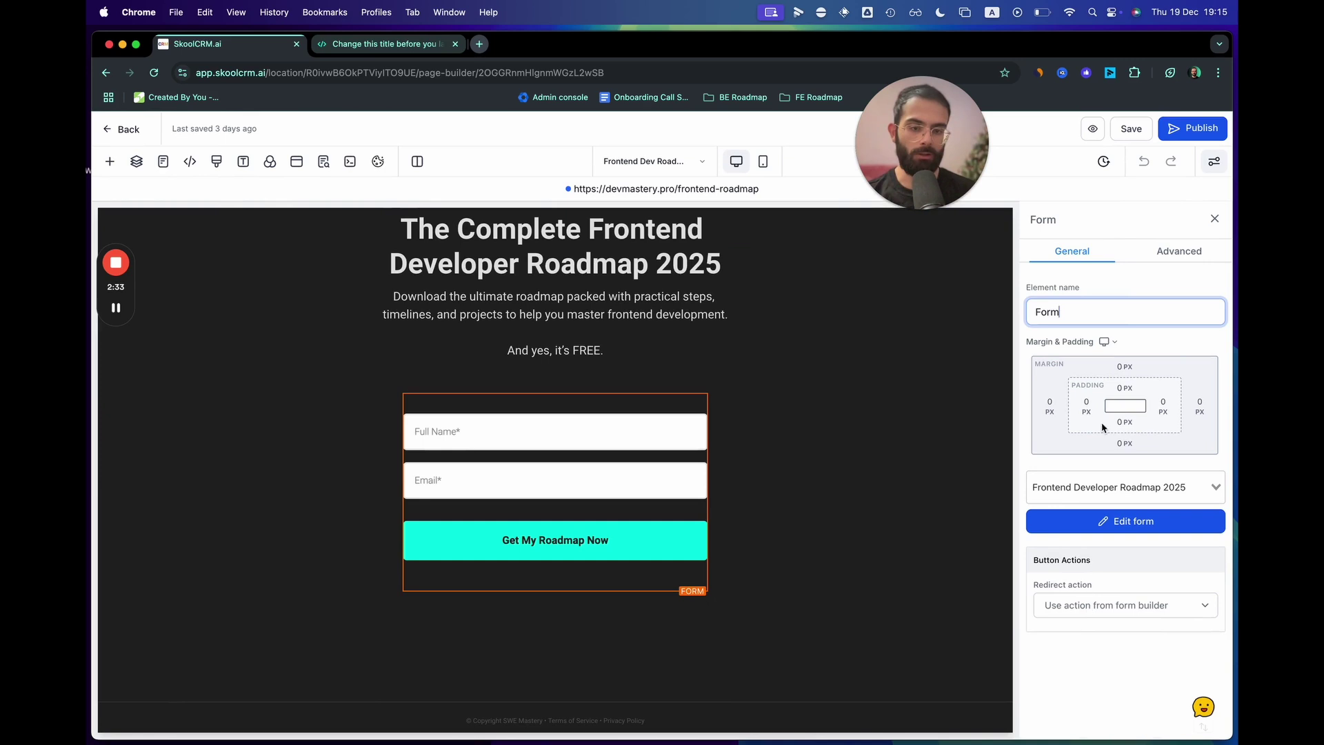
pyautogui.click(1166, 254)
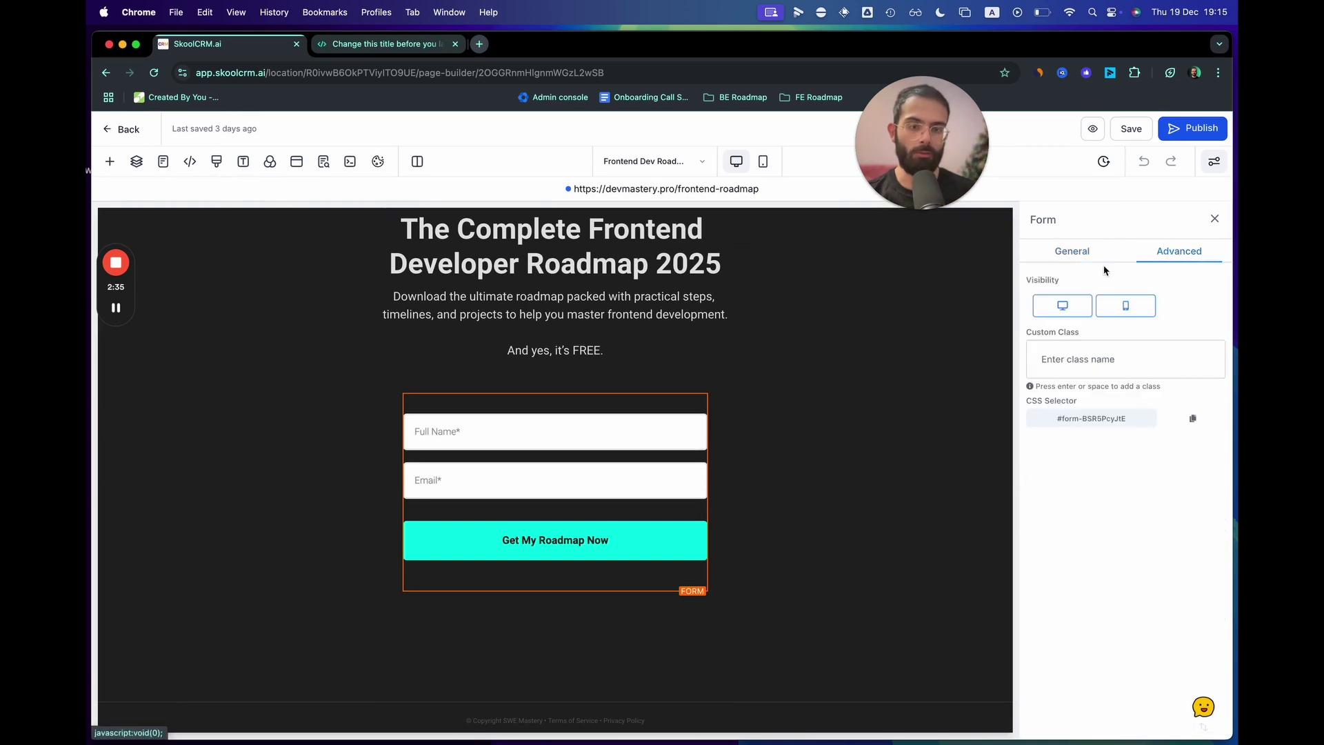
pyautogui.click(1064, 257)
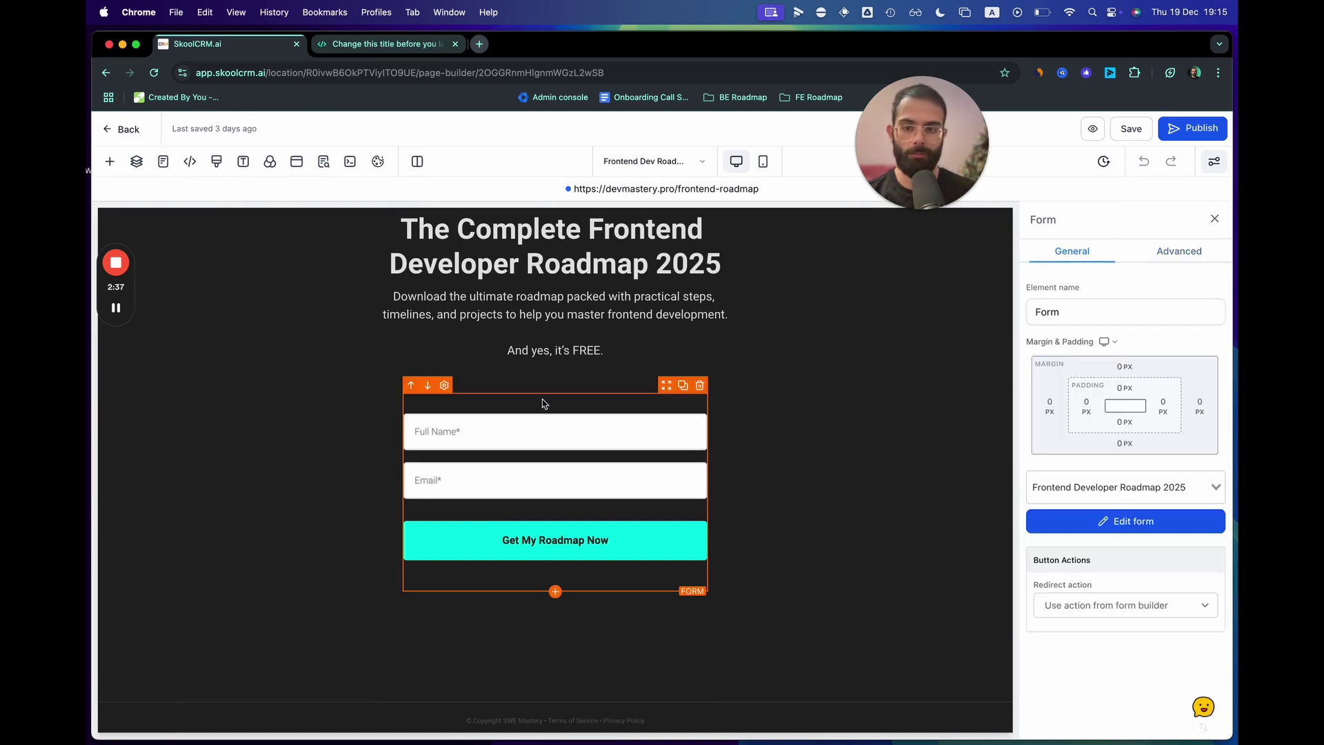
pyautogui.click(1066, 485)
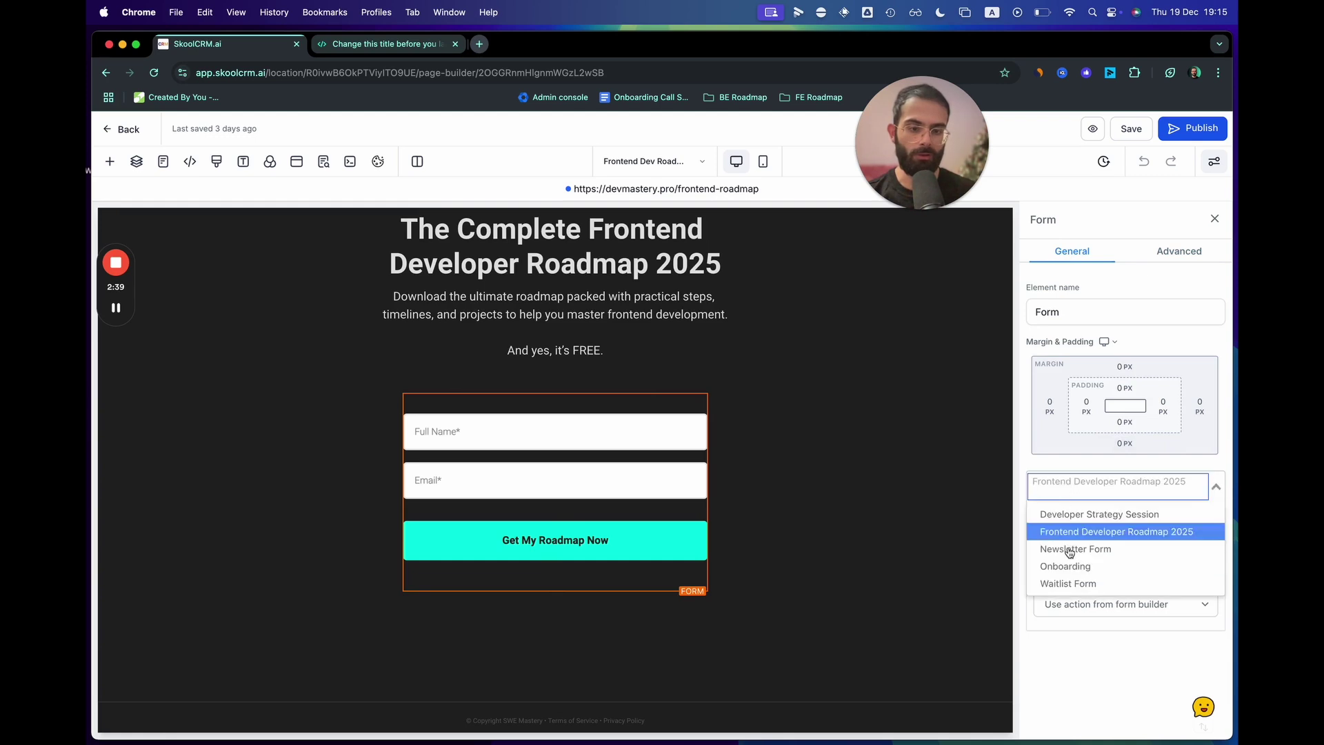
pyautogui.click(878, 464)
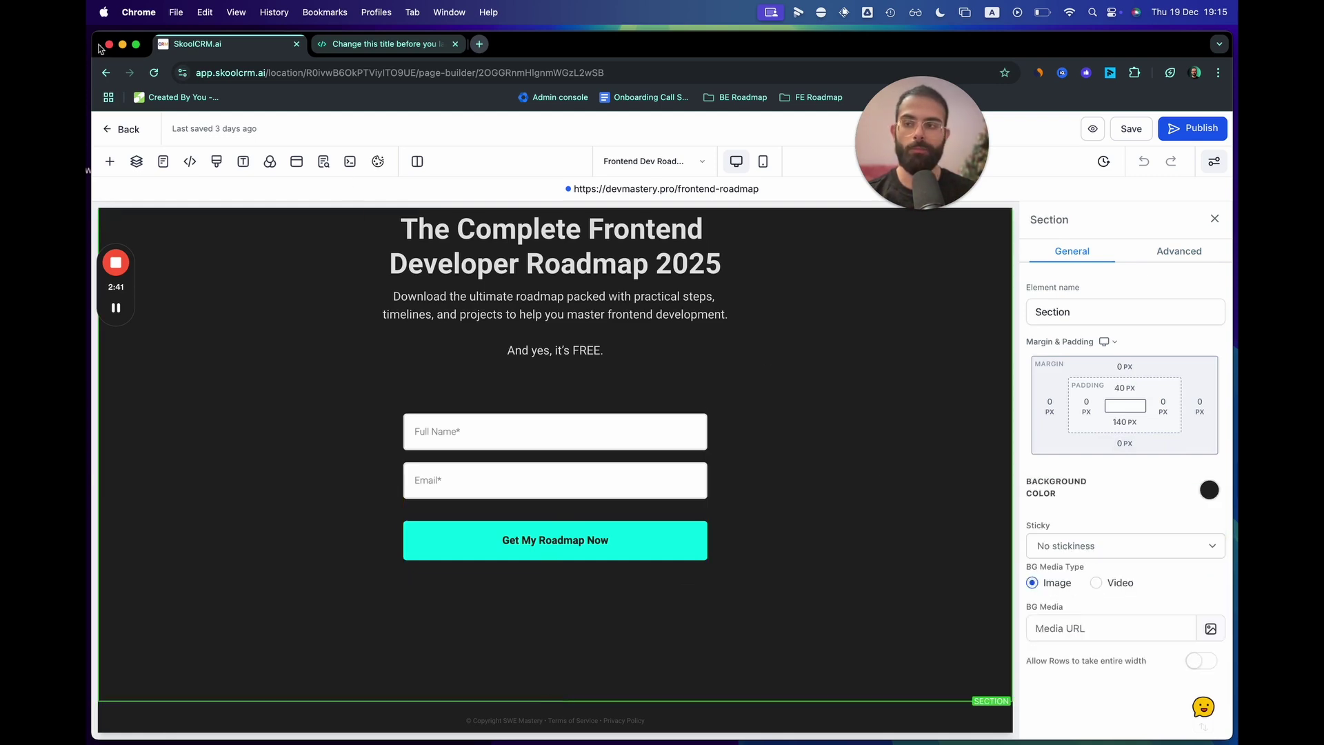
# - Leave the page editor and open the Email folder in the automation workflow list
pyautogui.click(108, 138)
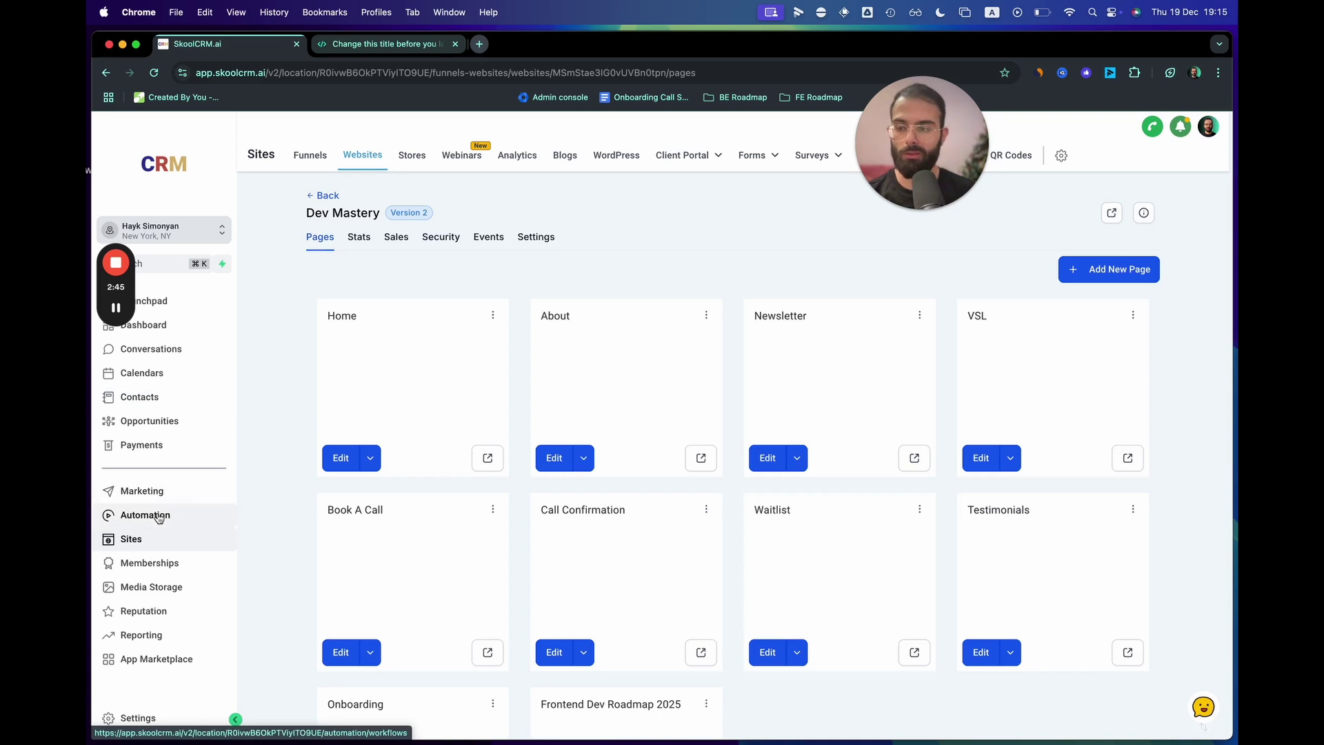
pyautogui.click(158, 516)
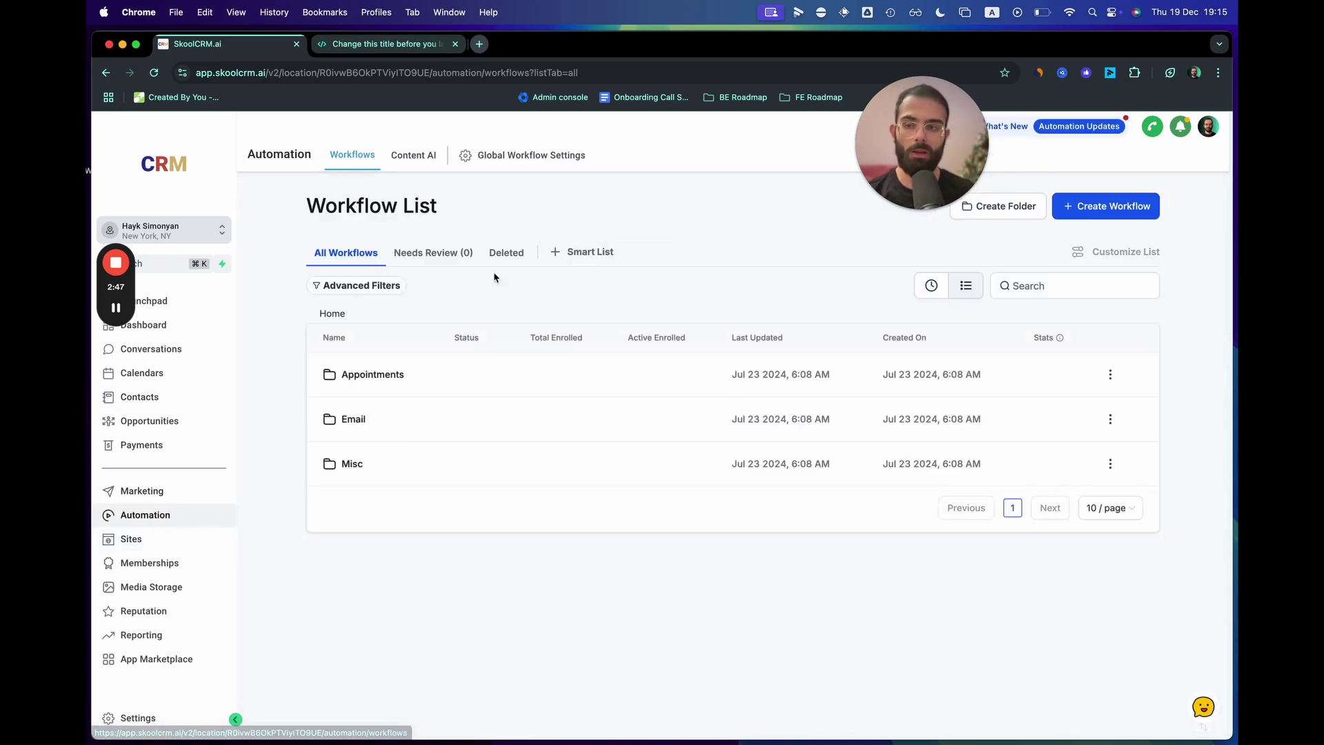
pyautogui.click(353, 420)
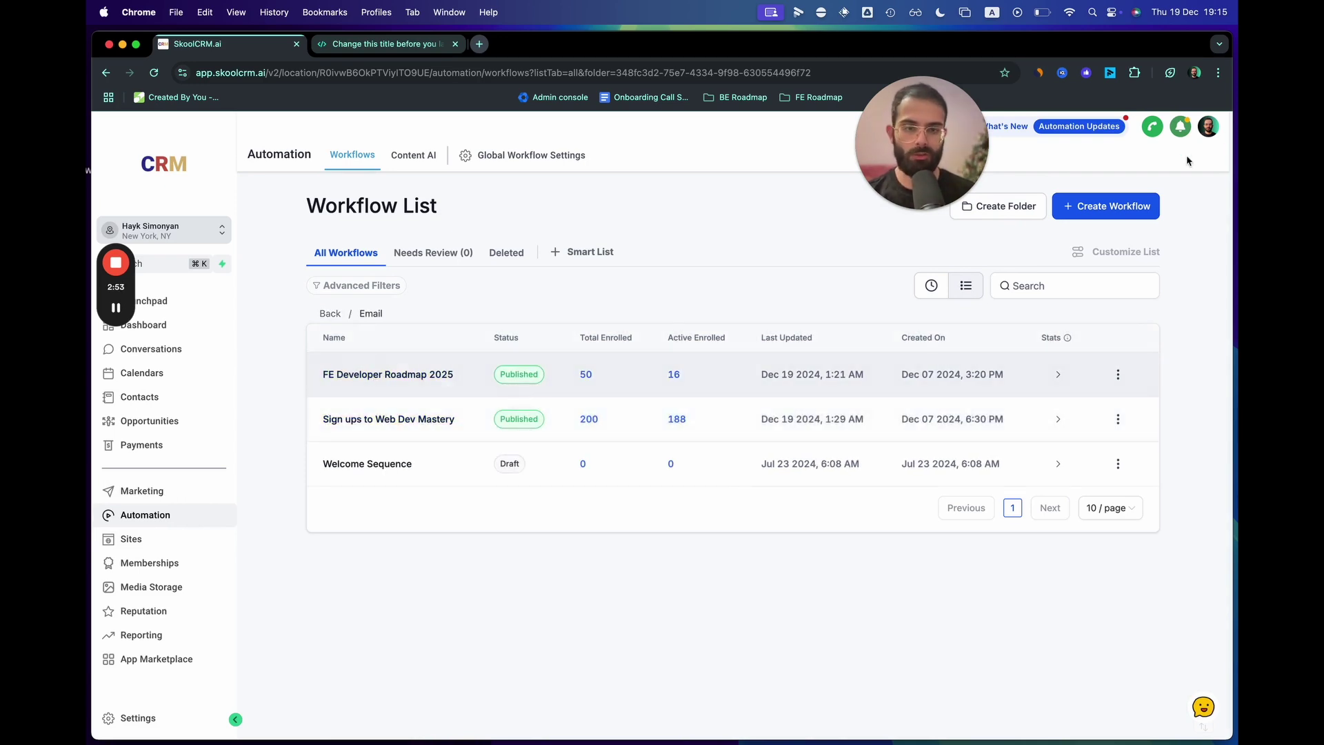
# - Open the FE Developer Roadmap 2025 workflow and show its Form Submitted trigger, checking the public roadmap page briefly
pyautogui.click(384, 376)
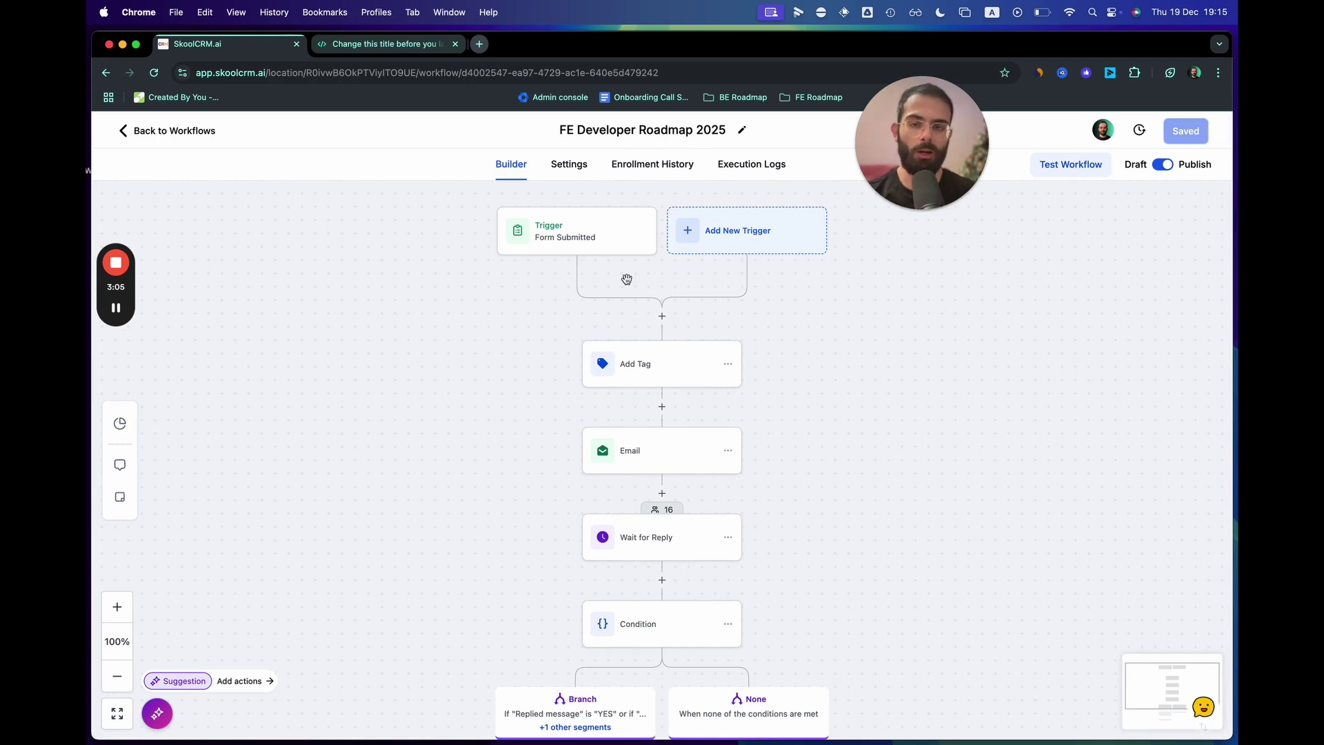
pyautogui.click(609, 223)
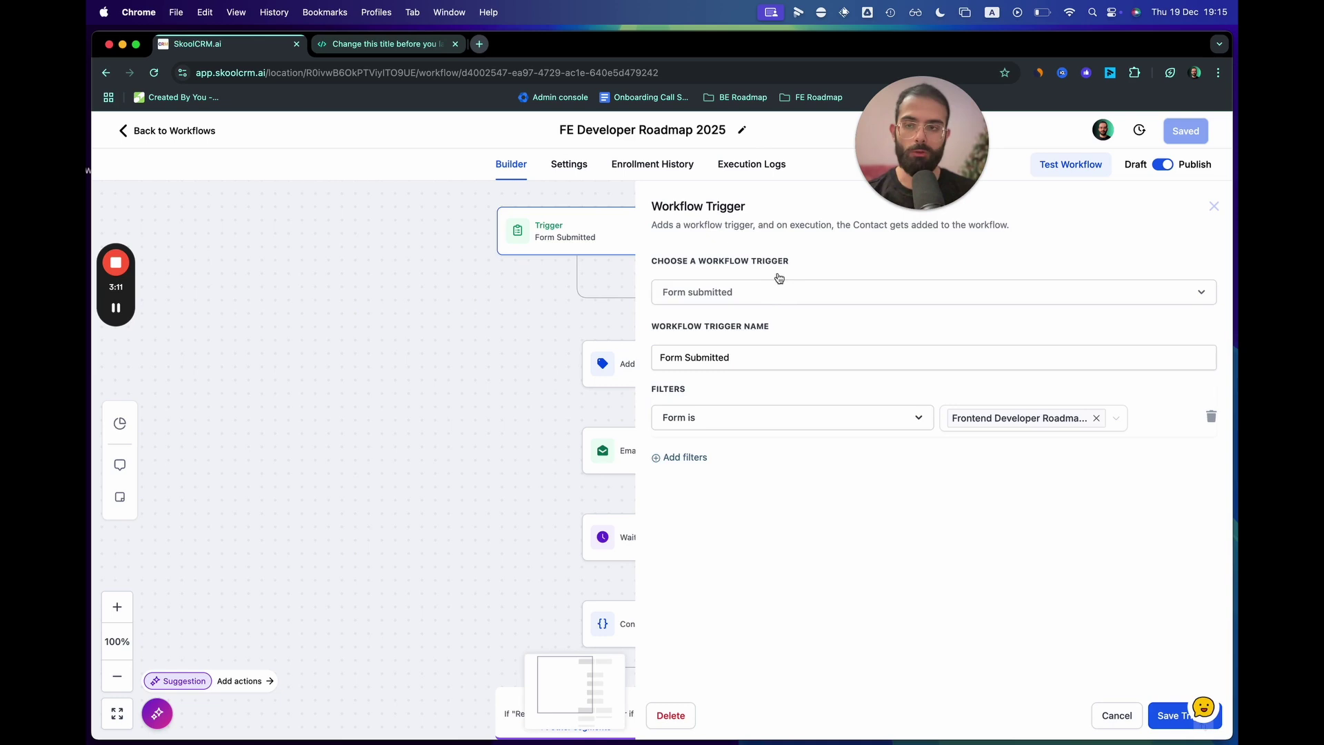
pyautogui.click(372, 46)
pyautogui.click(198, 45)
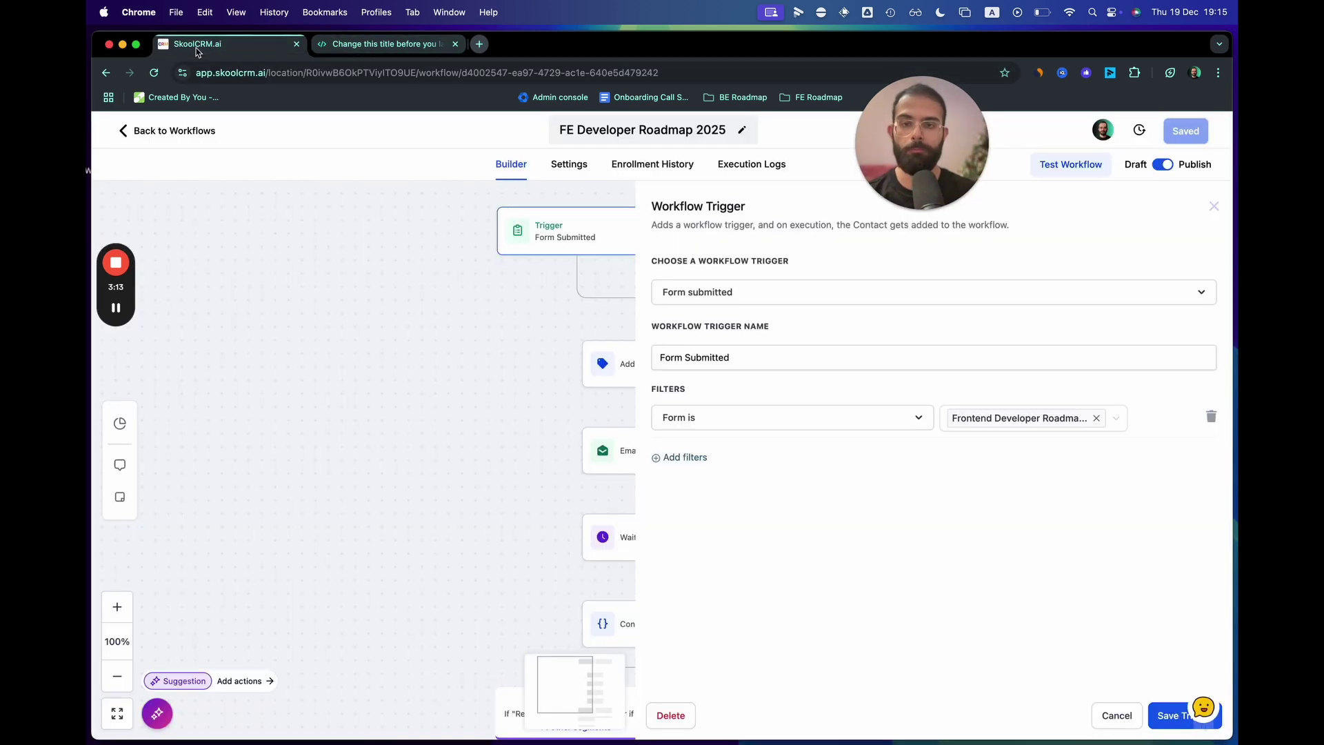
# - Examine the trigger's name, the available trigger types and the filter that limits it to the Frontend Developer Roadmap form
pyautogui.click(724, 358)
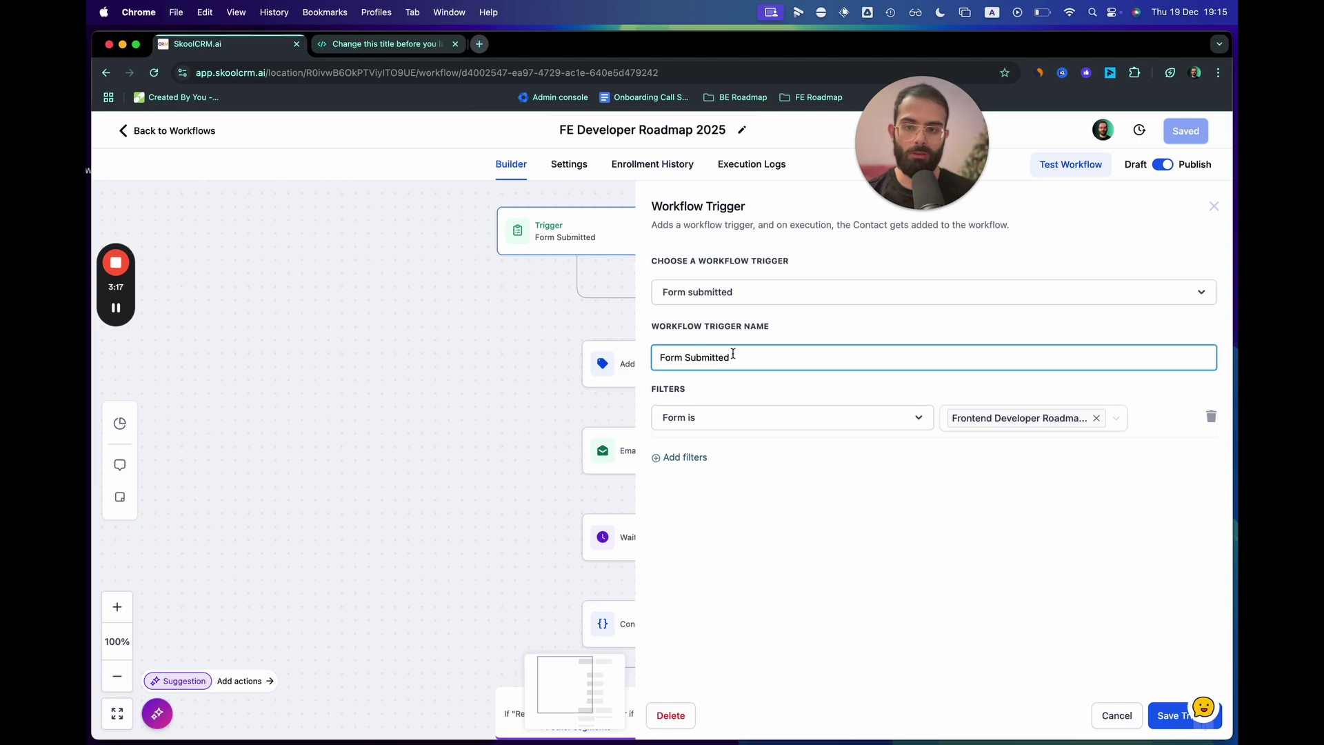
pyautogui.click(724, 301)
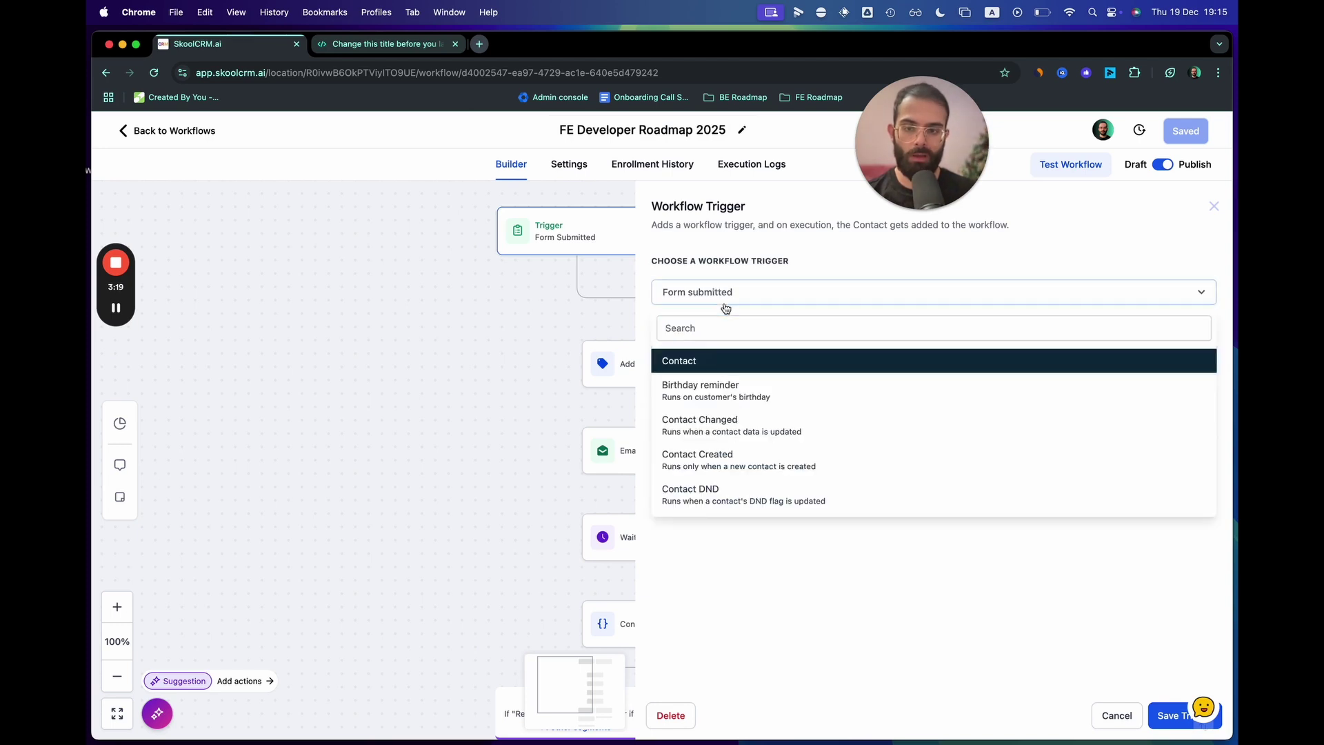
pyautogui.click(725, 308)
pyautogui.click(850, 422)
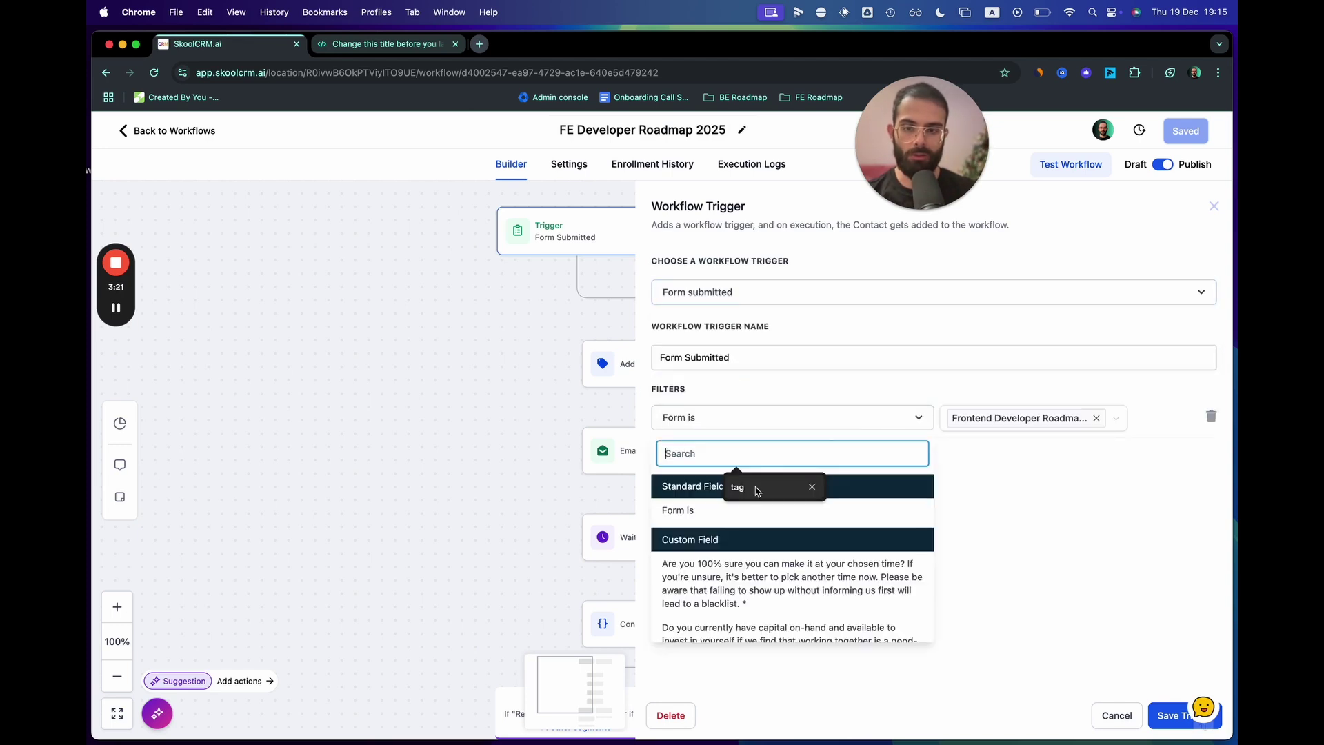
pyautogui.click(985, 427)
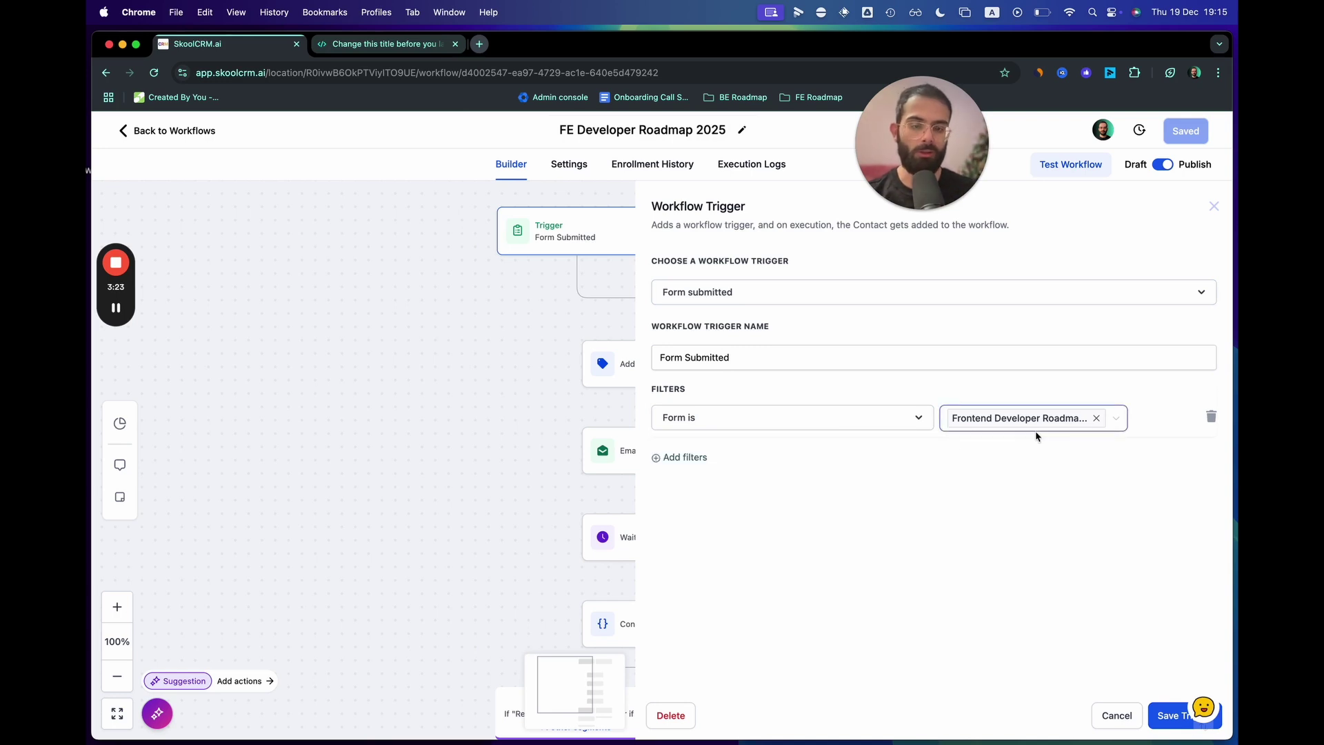
# - Show the sign-up form on the public roadmap page, then return to the workflow and close the trigger settings without saving
pyautogui.click(377, 49)
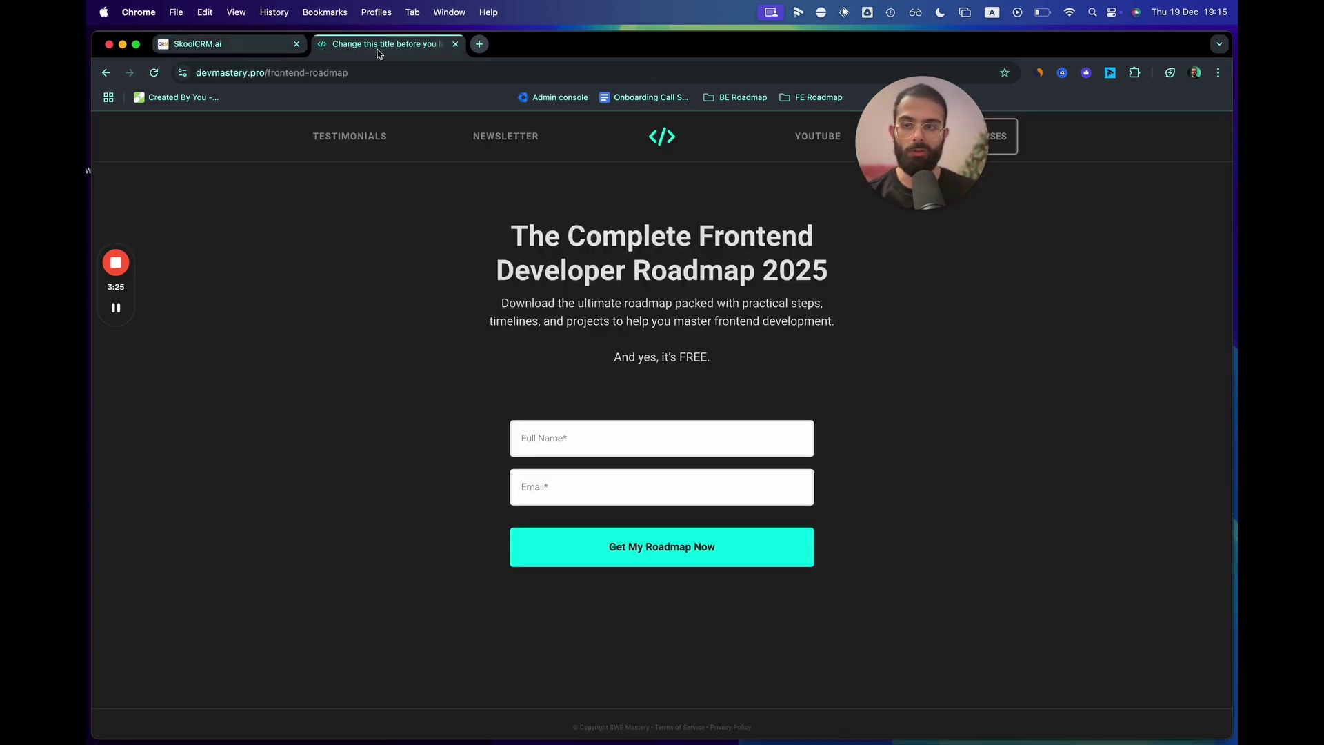
pyautogui.click(180, 41)
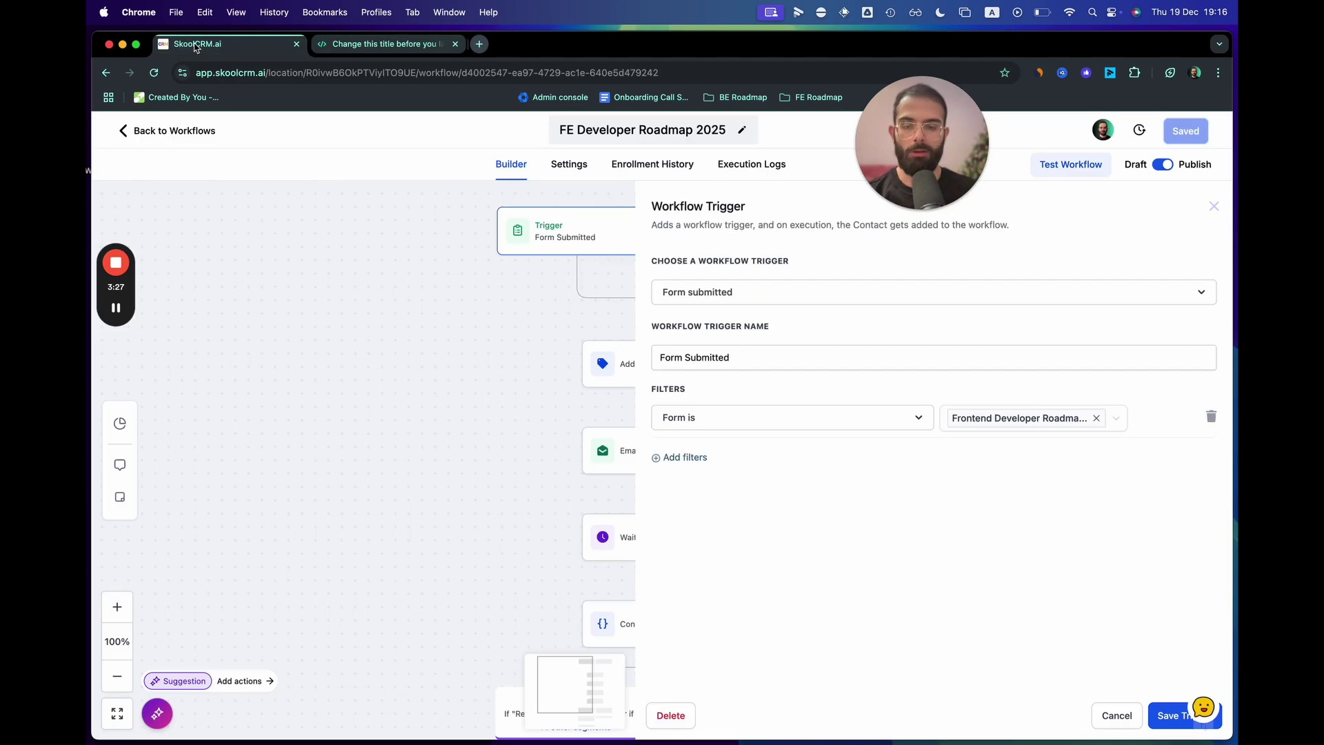
pyautogui.click(1116, 716)
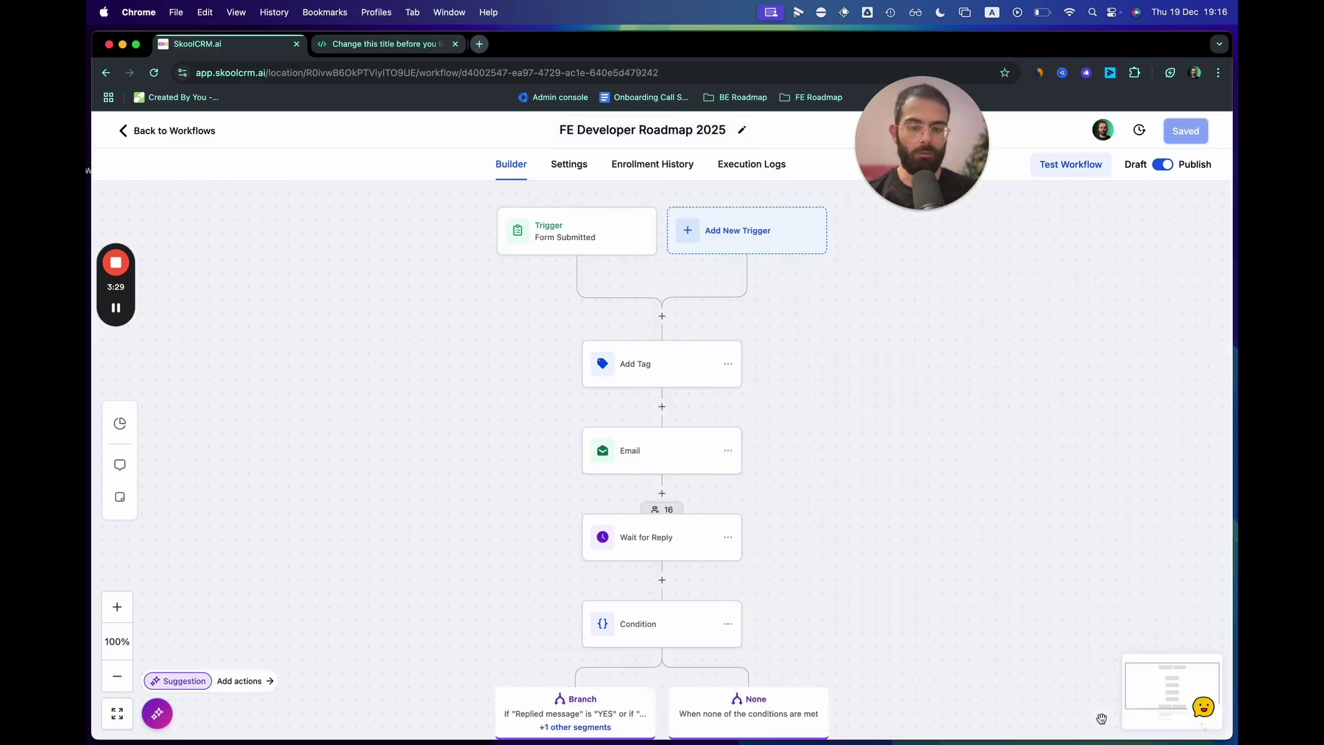
# - Examine the Add Tag action's tag and open the Sign up FE Dev Roadmap template of the first Email action
pyautogui.click(637, 371)
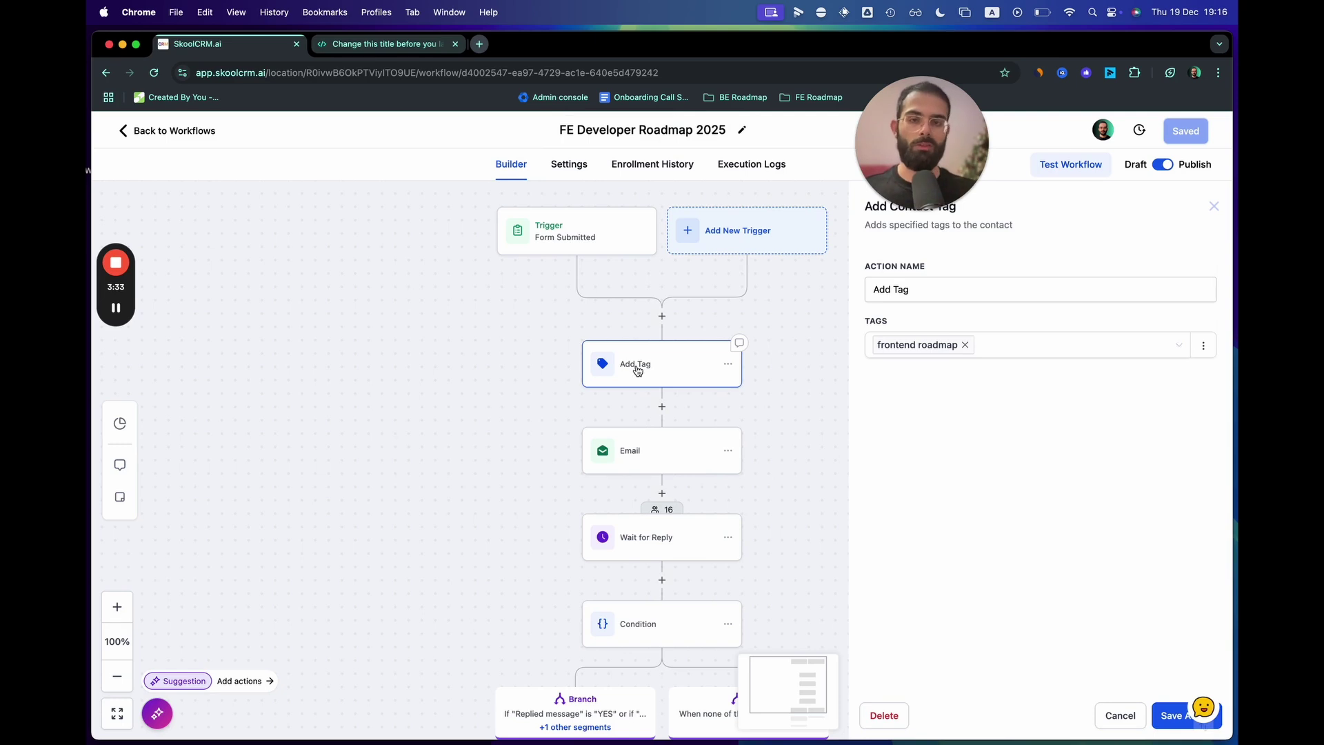
pyautogui.click(889, 340)
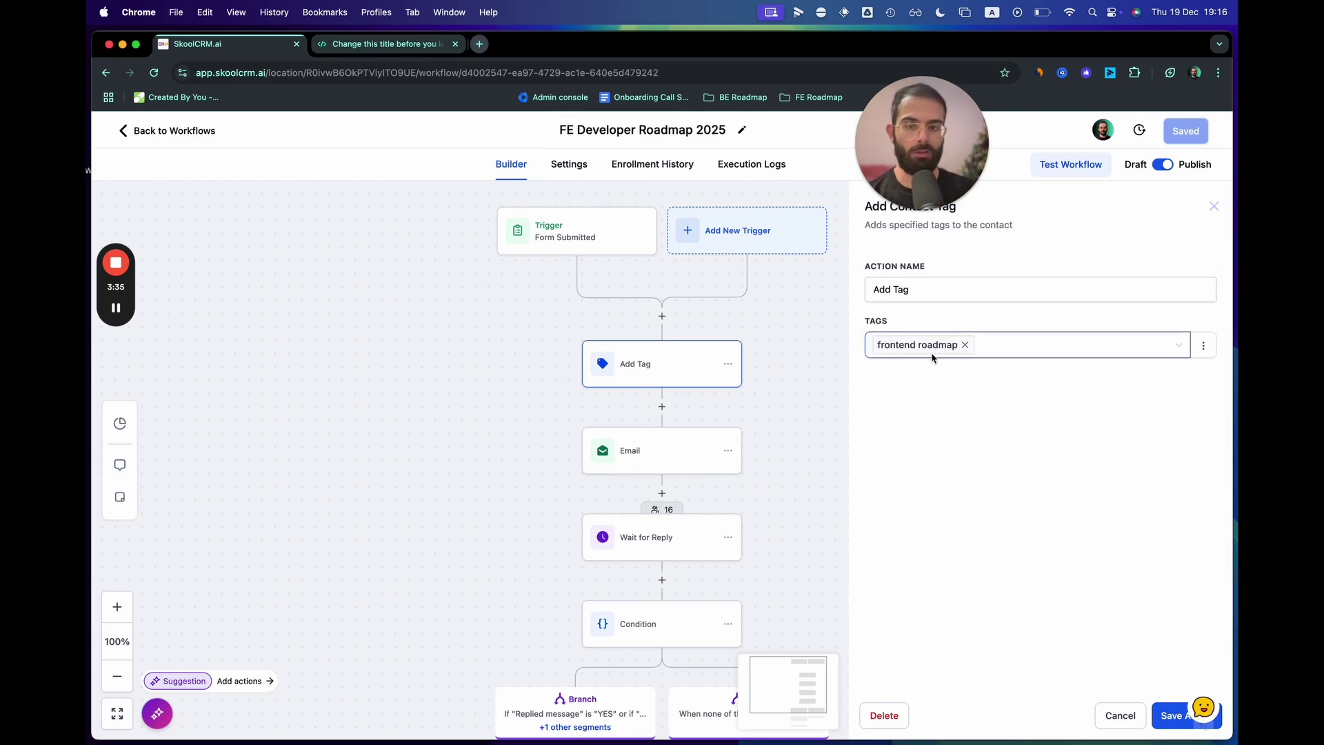
pyautogui.click(649, 461)
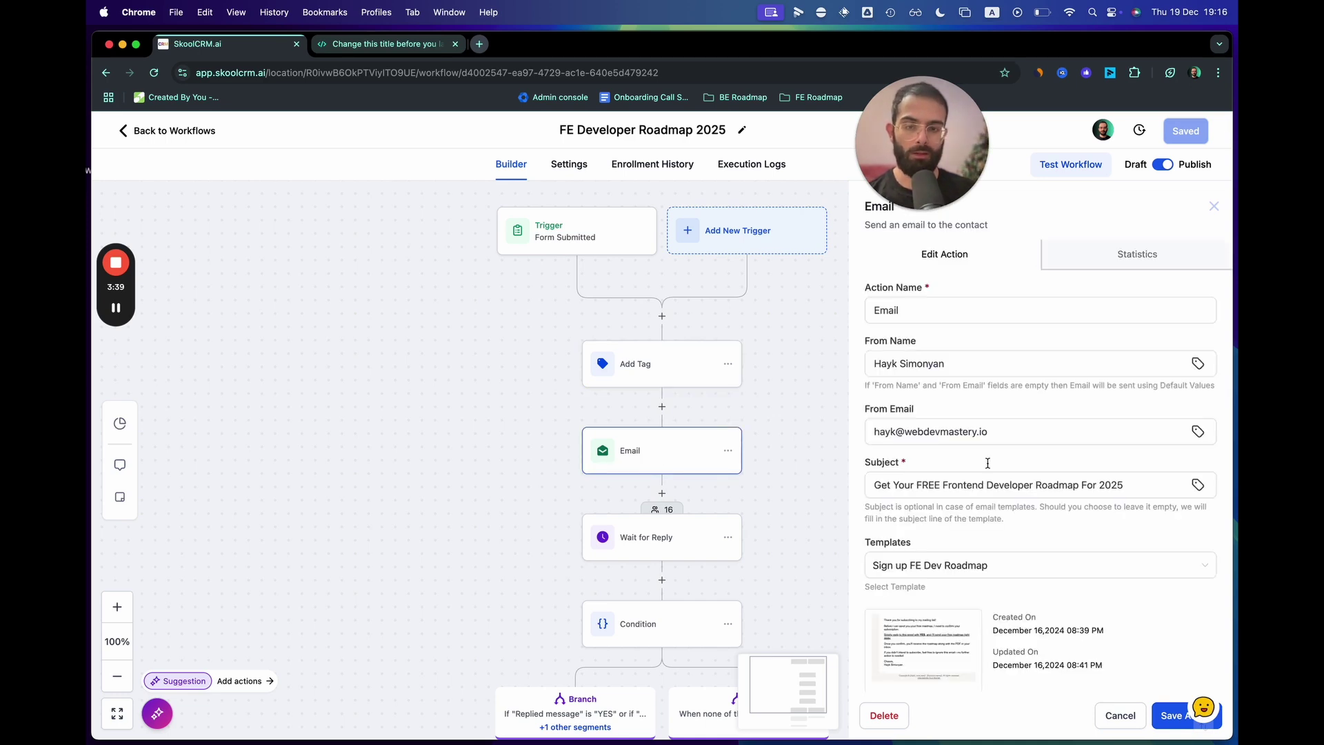
pyautogui.scroll(-2, 995, 532)
pyautogui.scroll(-2, 995, 531)
pyautogui.click(913, 539)
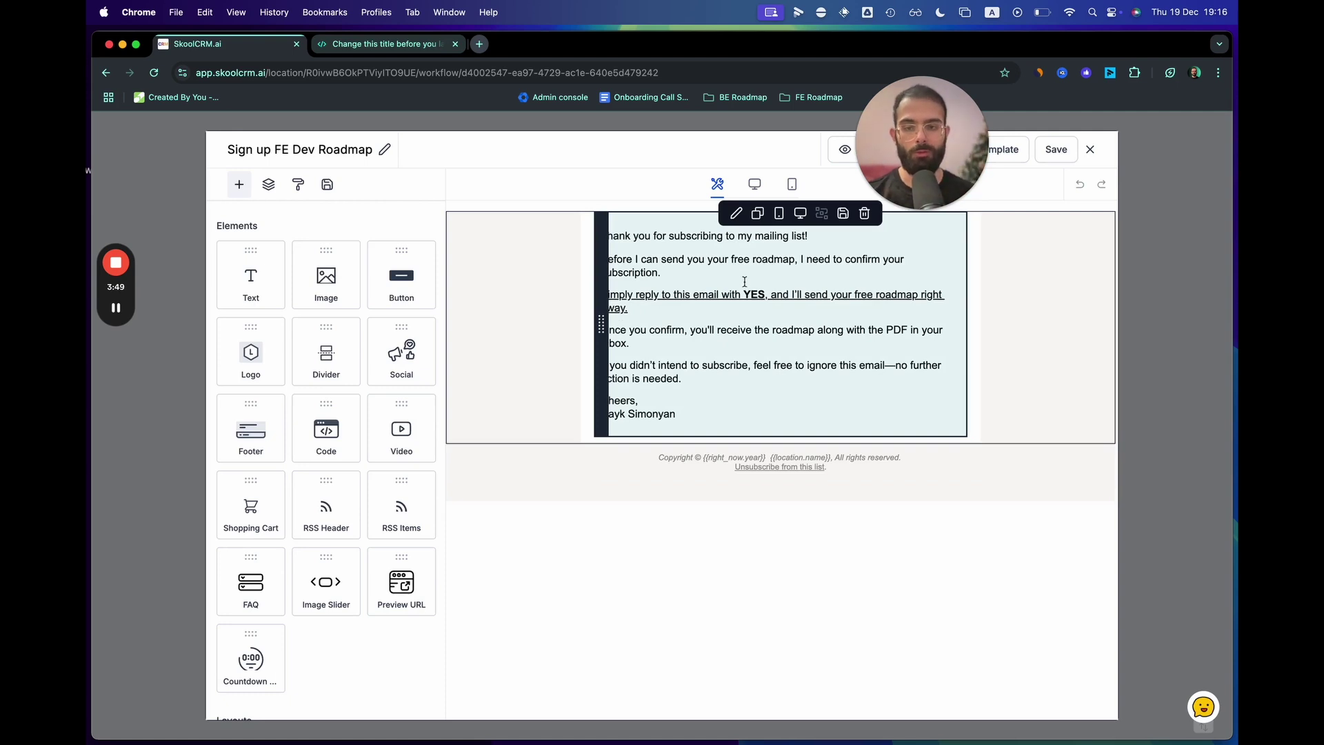
# - Highlight the email's sentence asking subscribers to reply with YES to get the roadmap, and close the template editor without saving
pyautogui.moveTo(633, 295); pyautogui.dragTo(691, 318)
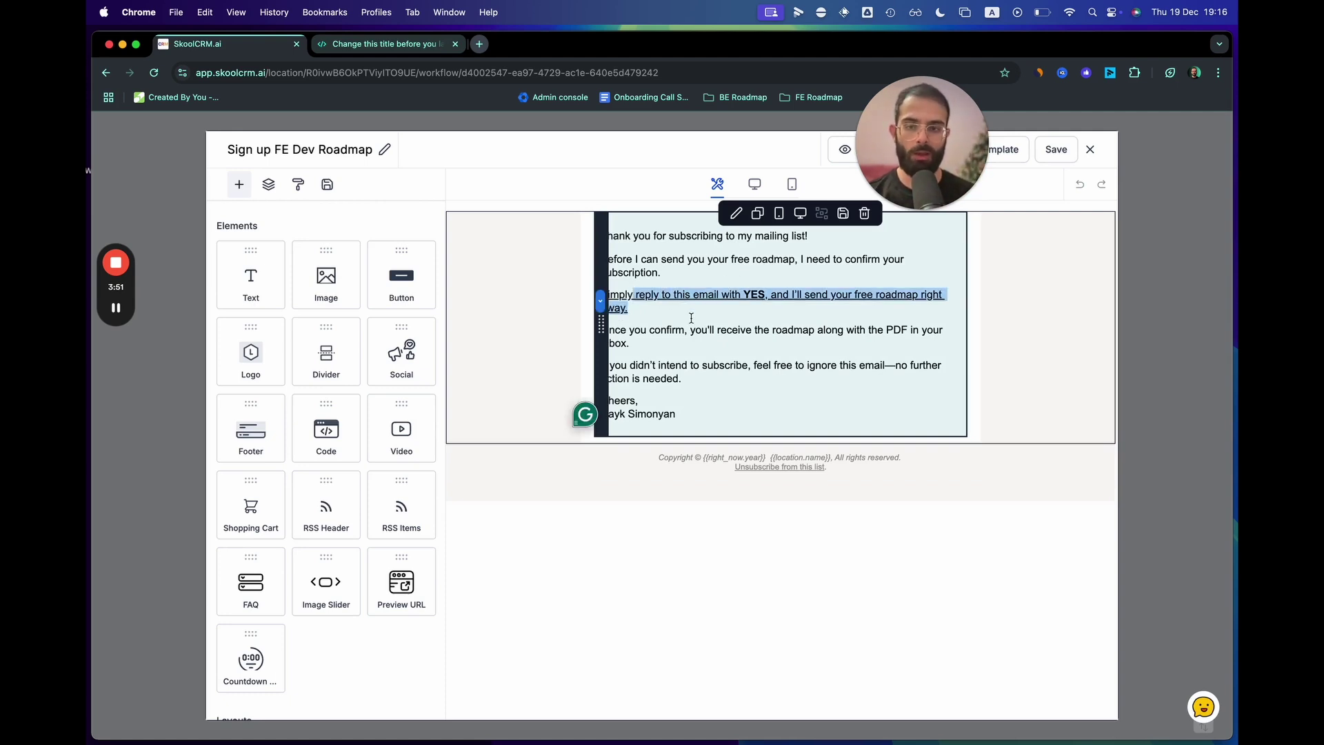
pyautogui.doubleClick(752, 295)
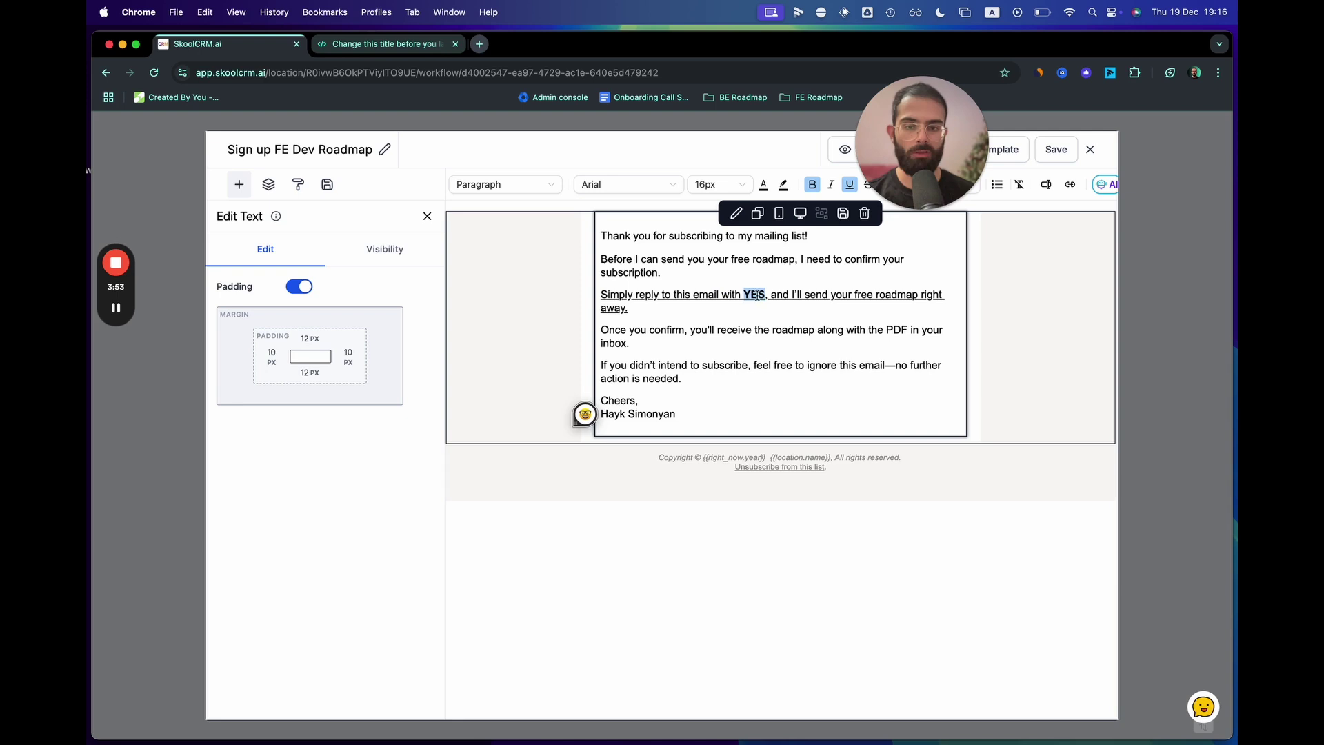
pyautogui.moveTo(789, 296); pyautogui.dragTo(814, 309)
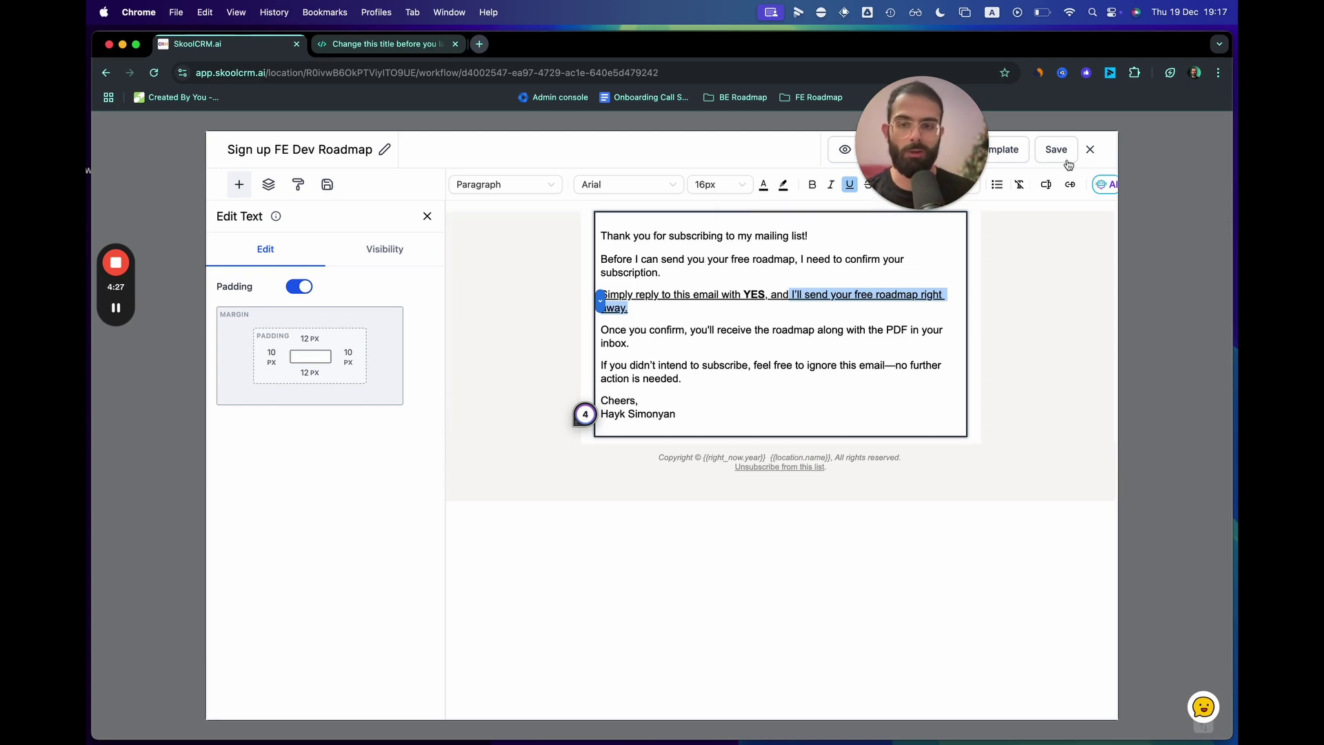
pyautogui.click(696, 307)
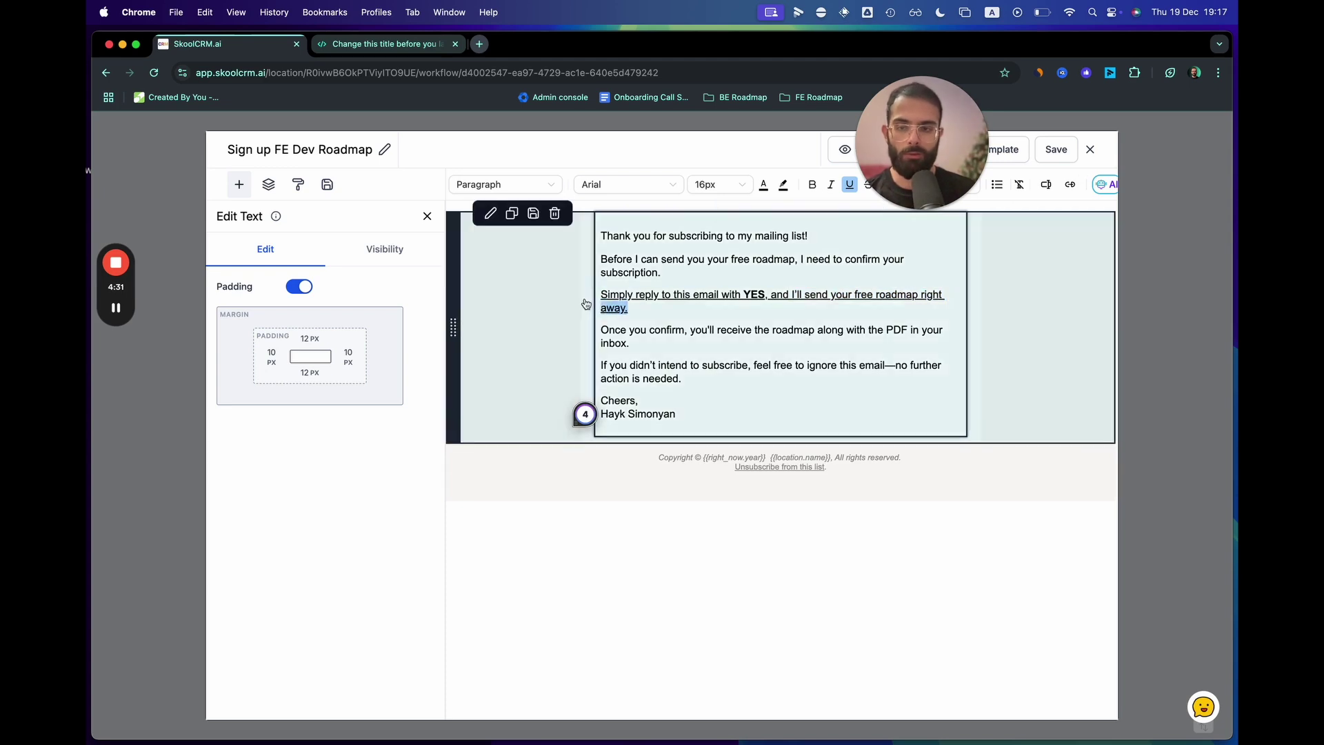
pyautogui.click(585, 304)
pyautogui.click(585, 305)
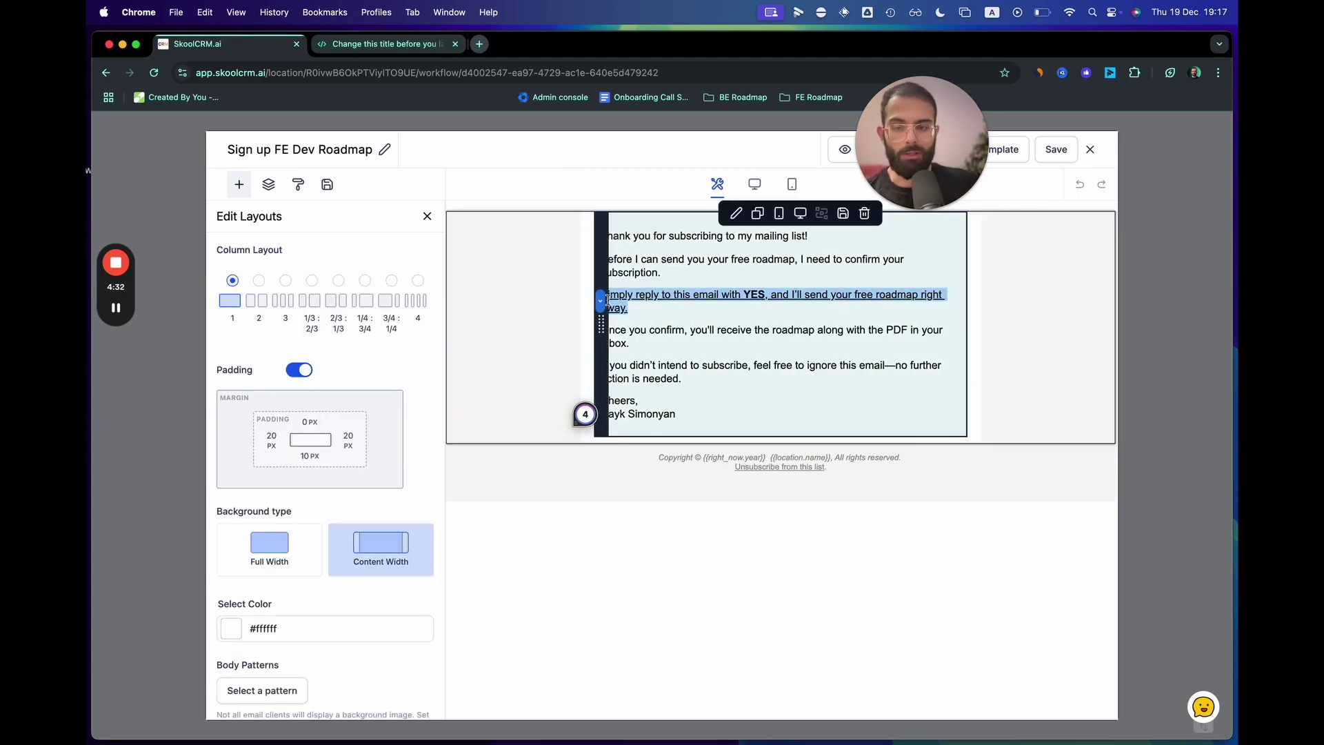
pyautogui.click(747, 293)
pyautogui.doubleClick(746, 293)
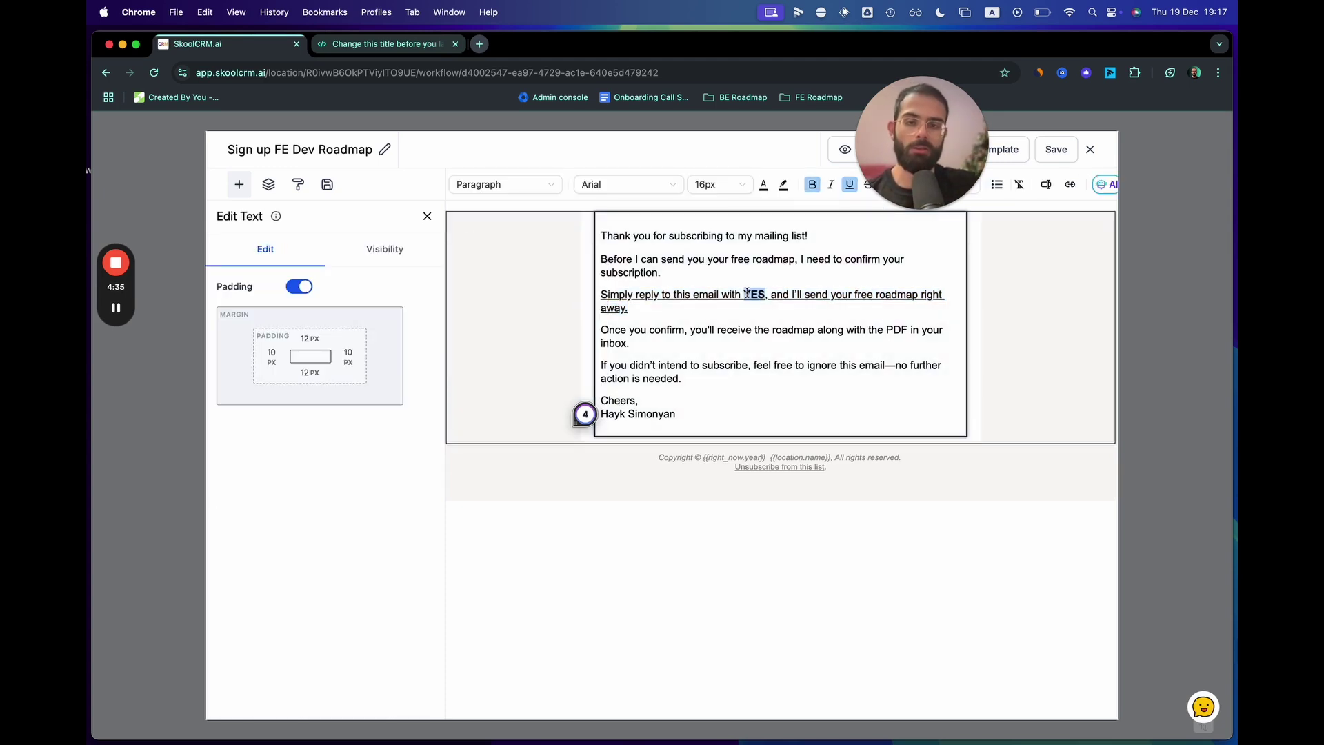
pyautogui.moveTo(731, 308); pyautogui.dragTo(597, 289)
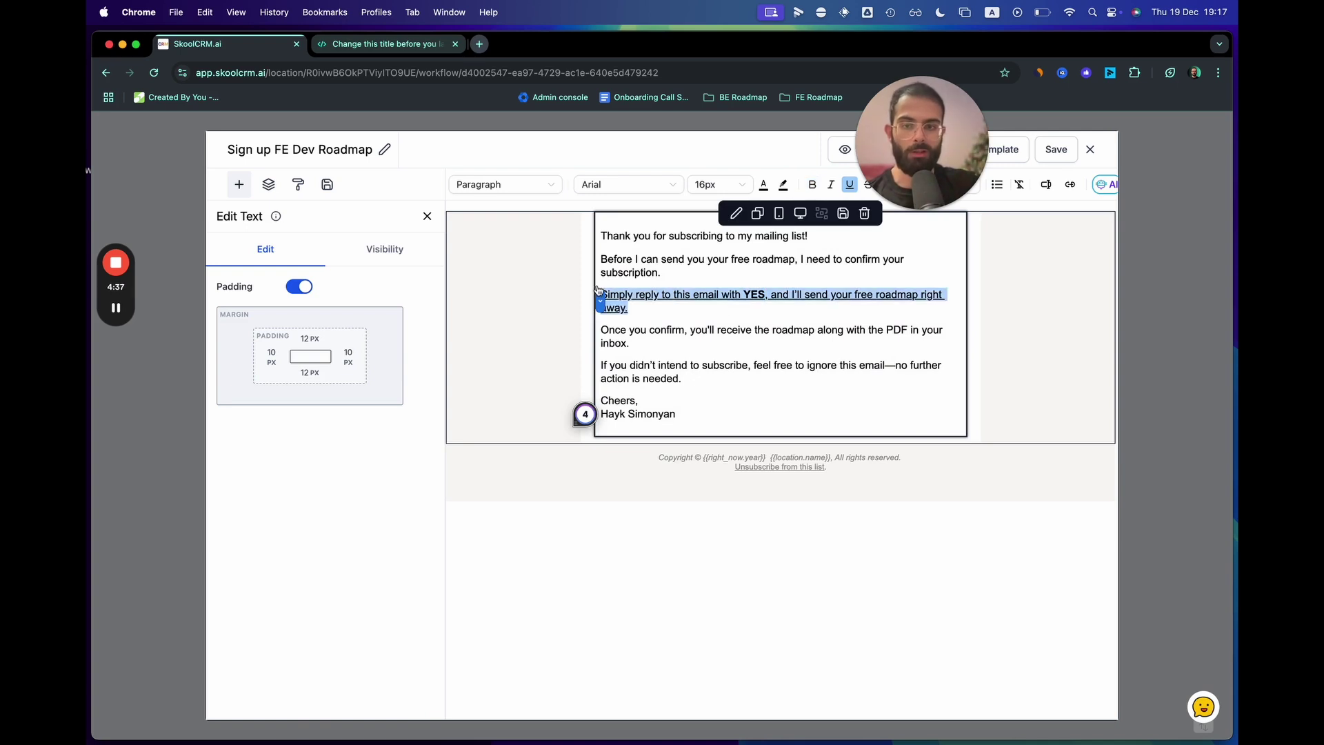
pyautogui.click(1088, 152)
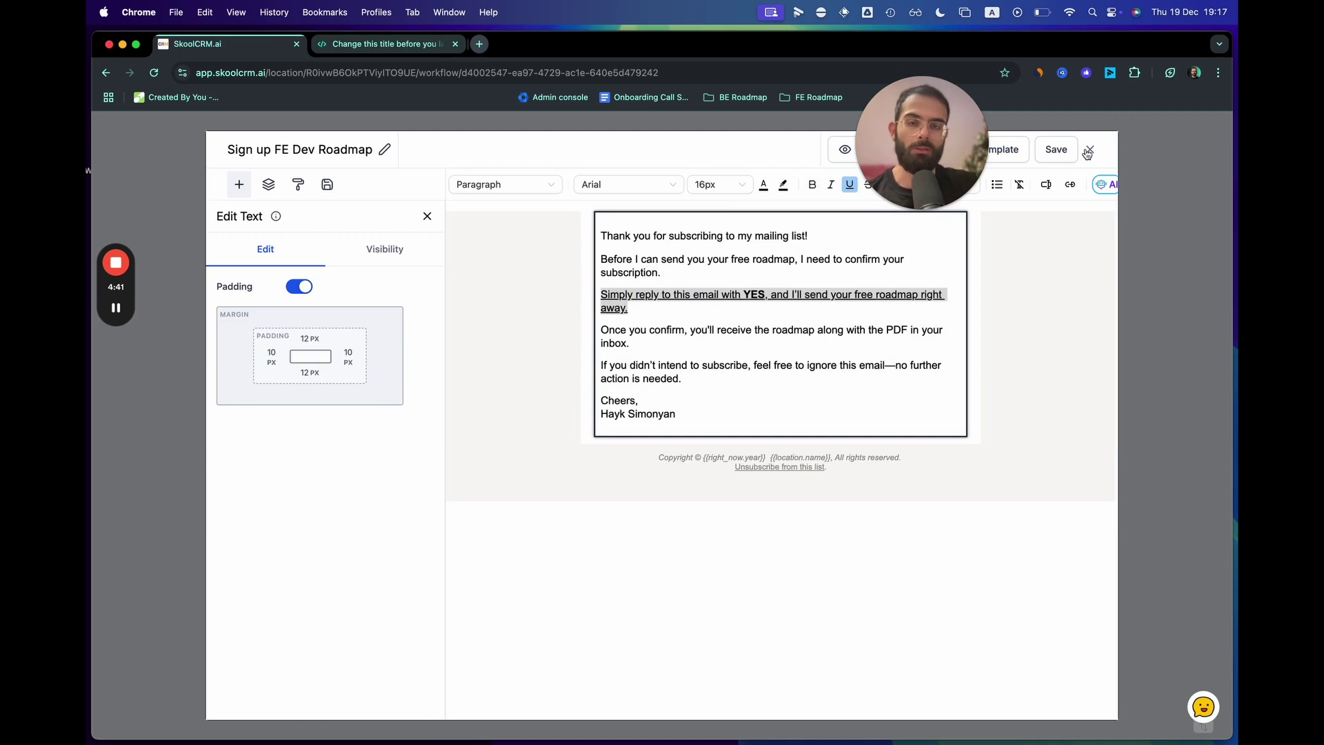
pyautogui.click(1088, 152)
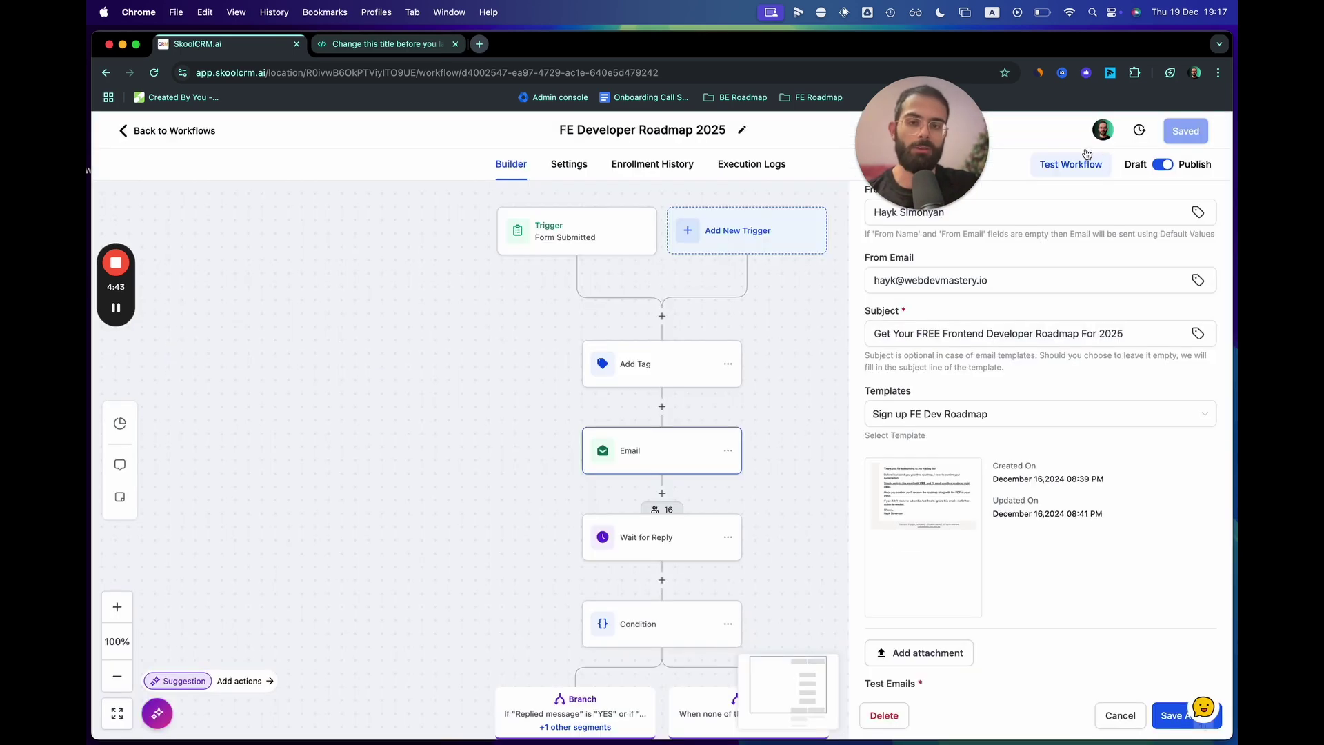
# - Examine the Wait for Reply action and the Condition branch's reply values YES, yes and Yes
pyautogui.click(630, 552)
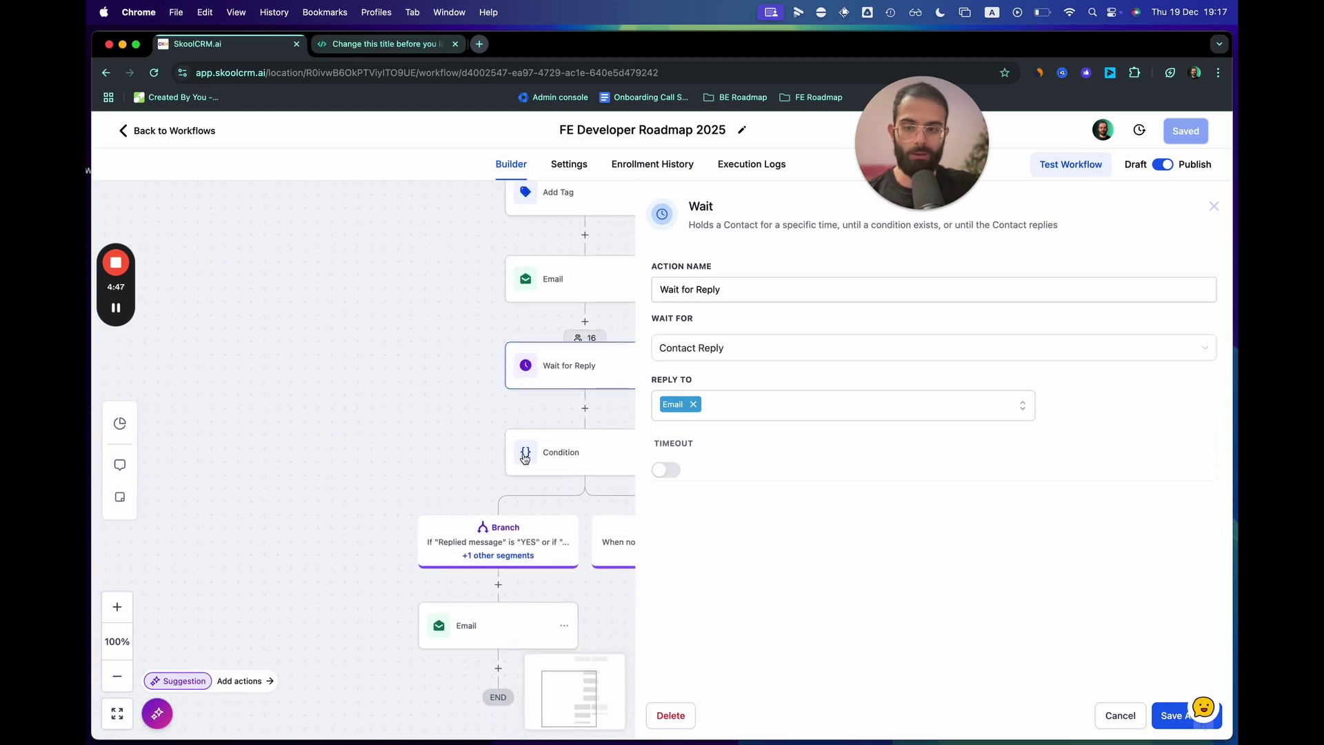
pyautogui.click(526, 456)
pyautogui.scroll(-3, 870, 580)
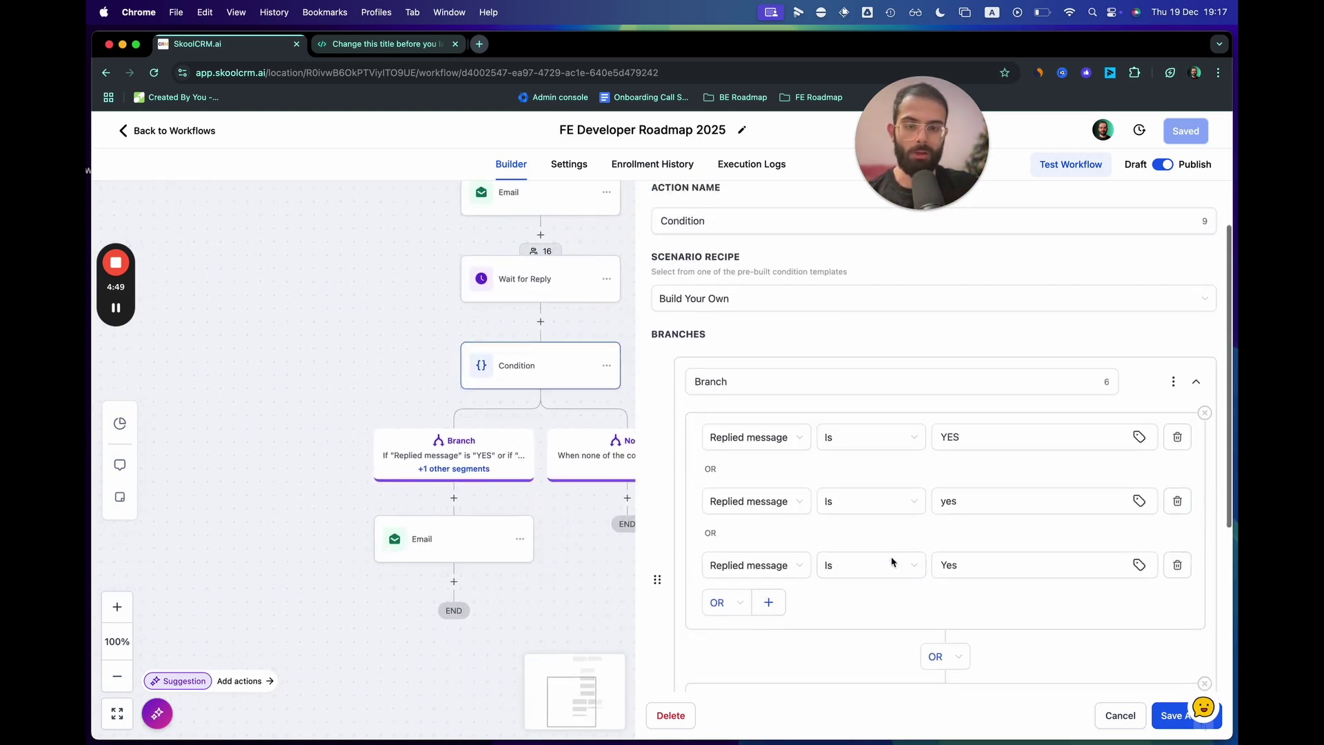
pyautogui.click(956, 428)
pyautogui.doubleClick(956, 427)
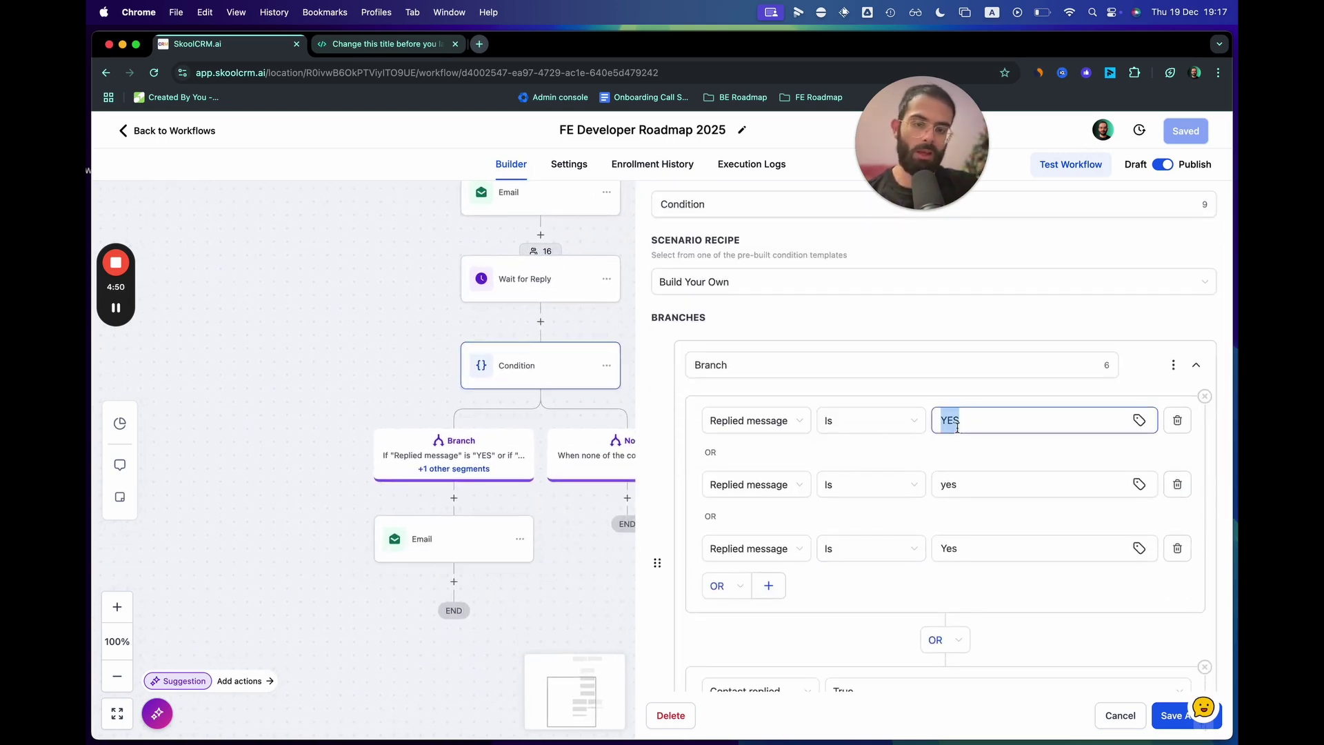
pyautogui.doubleClick(945, 485)
pyautogui.doubleClick(950, 546)
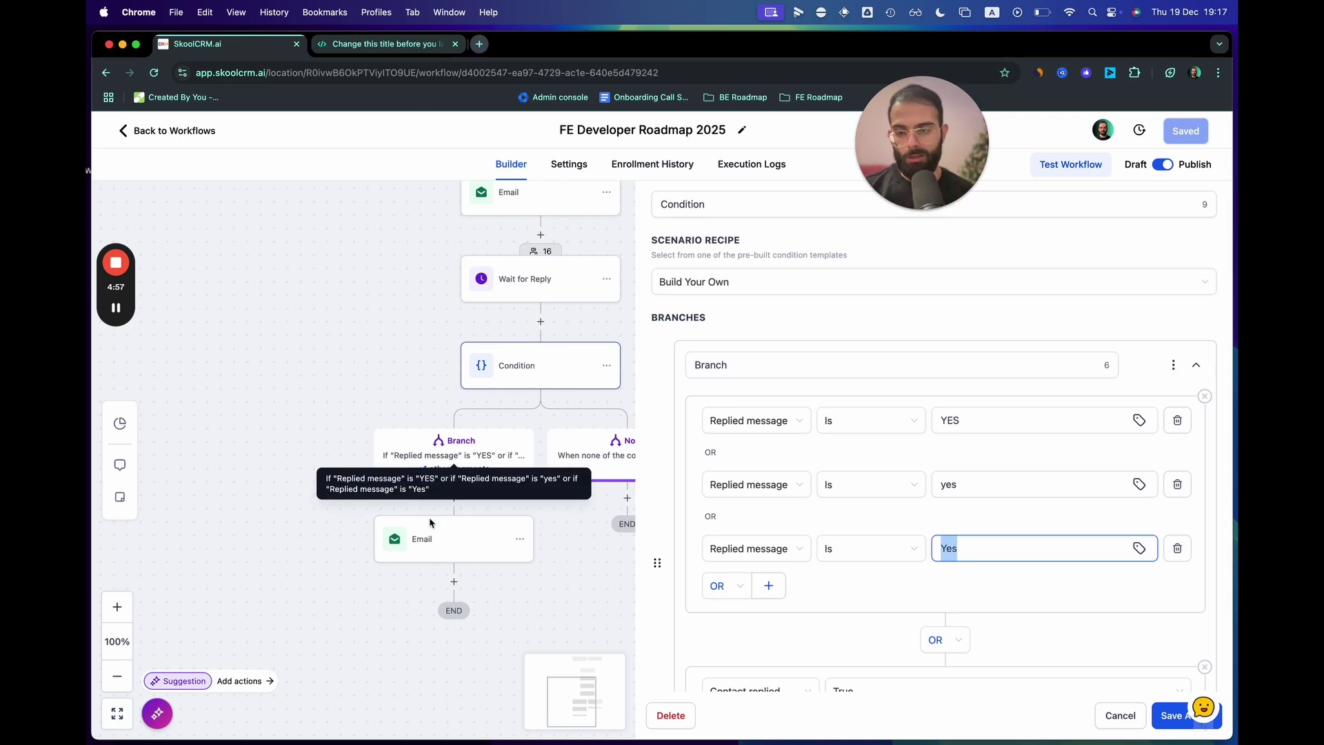
# - View the Sign up FE Roadmap Confirmation template in the branch's Email action, close it and review the workflow sequence
pyautogui.click(441, 549)
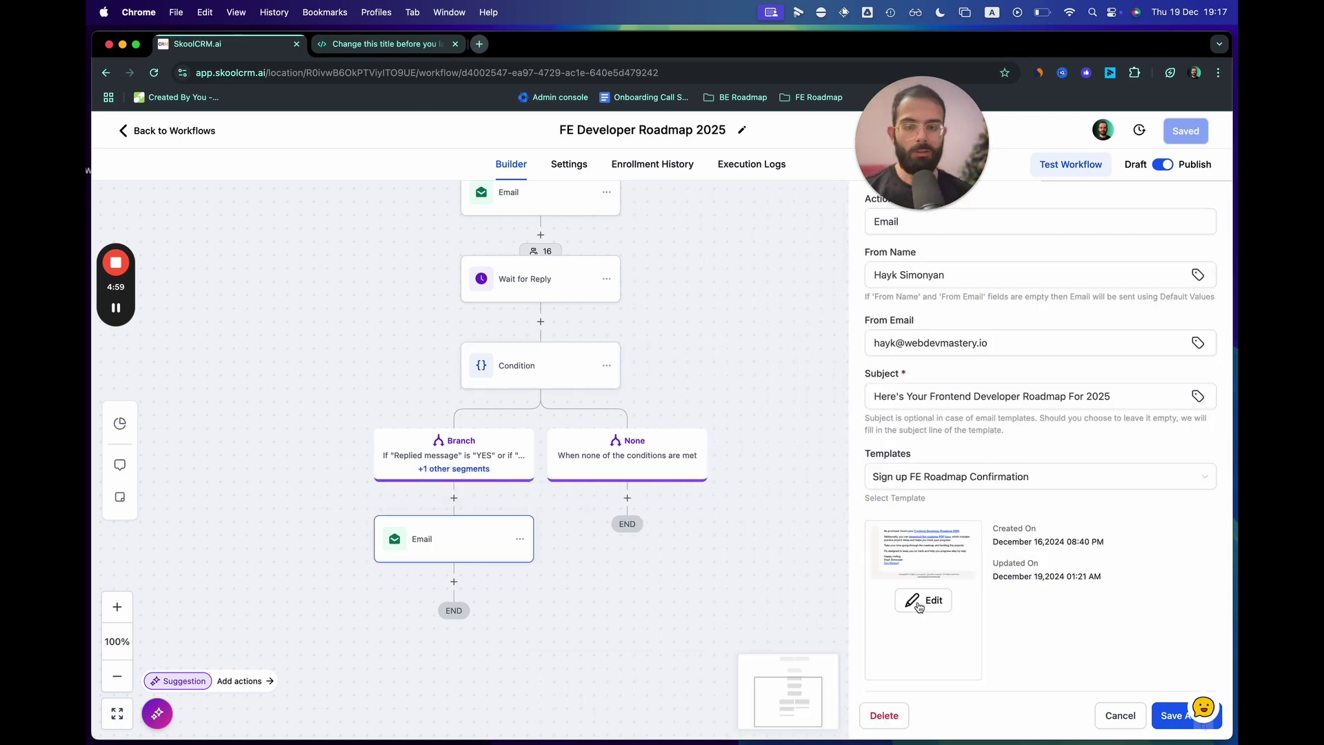
pyautogui.click(920, 602)
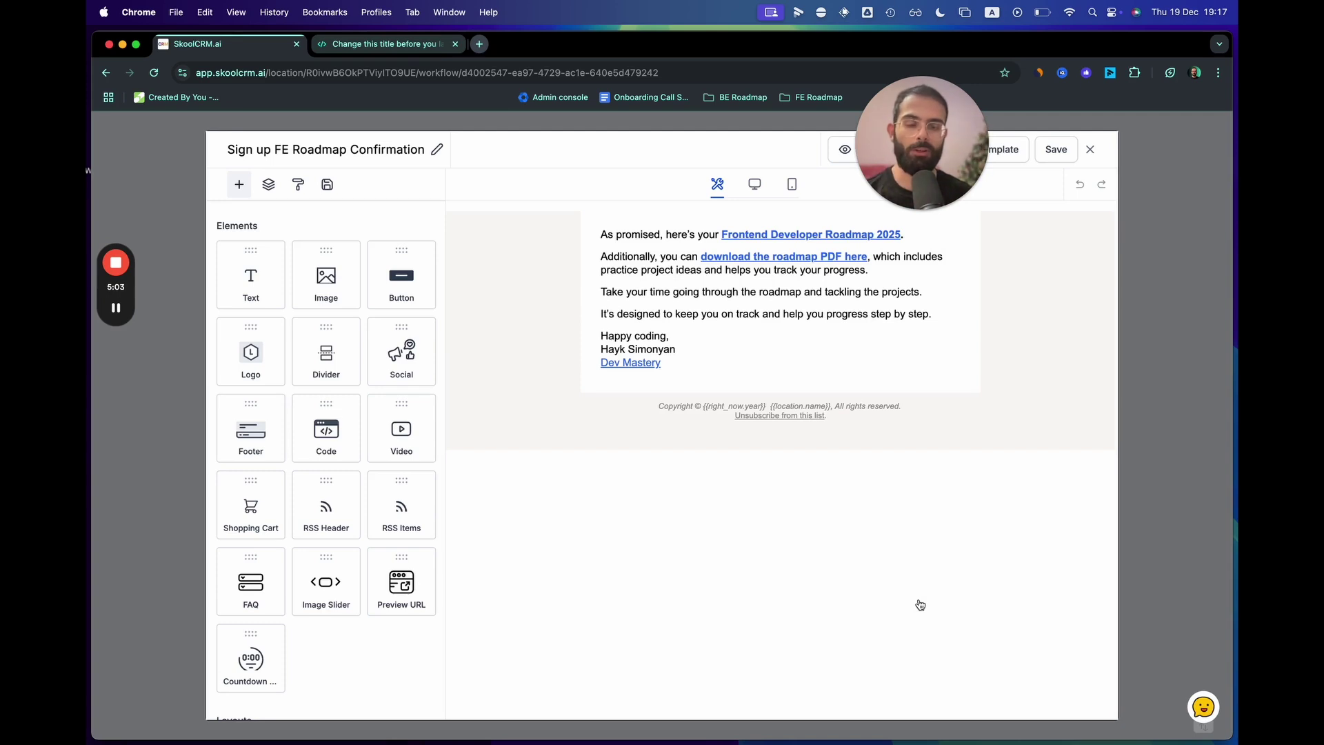
pyautogui.click(1088, 153)
pyautogui.scroll(2, 620, 526)
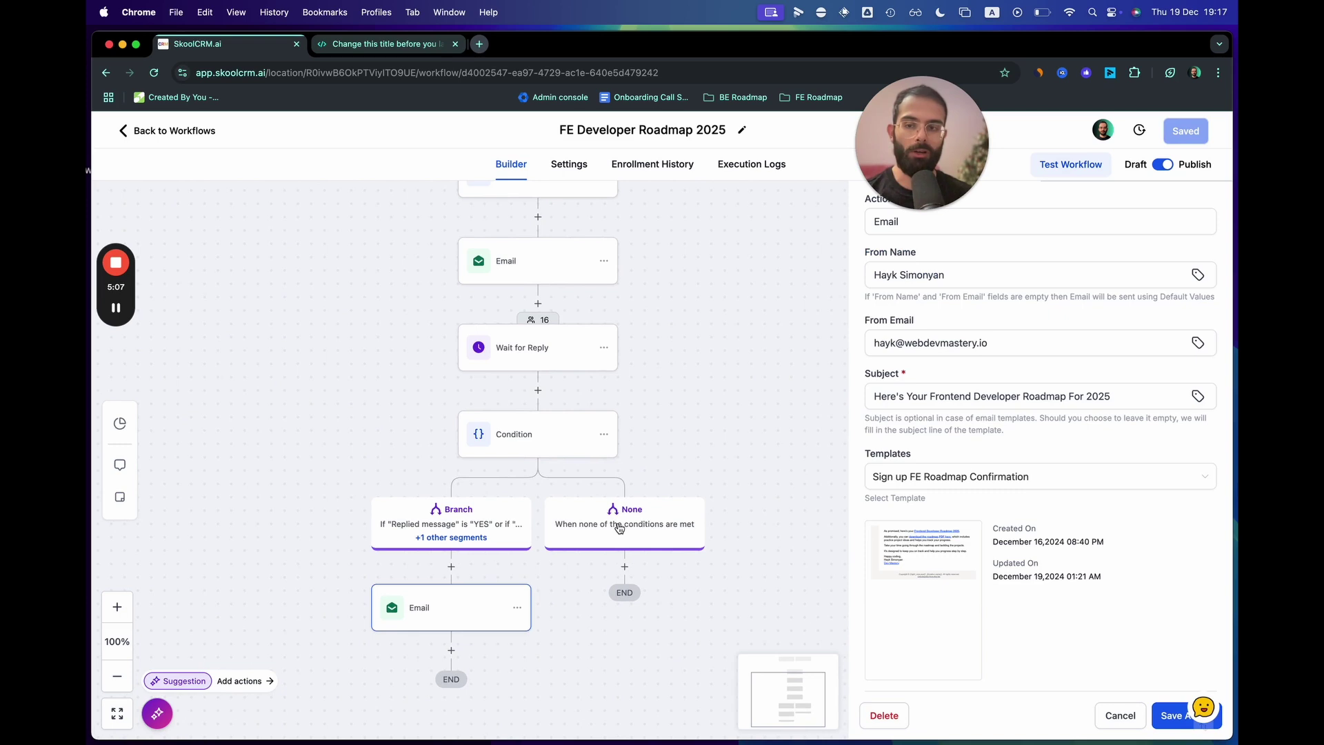
pyautogui.scroll(3, 586, 390)
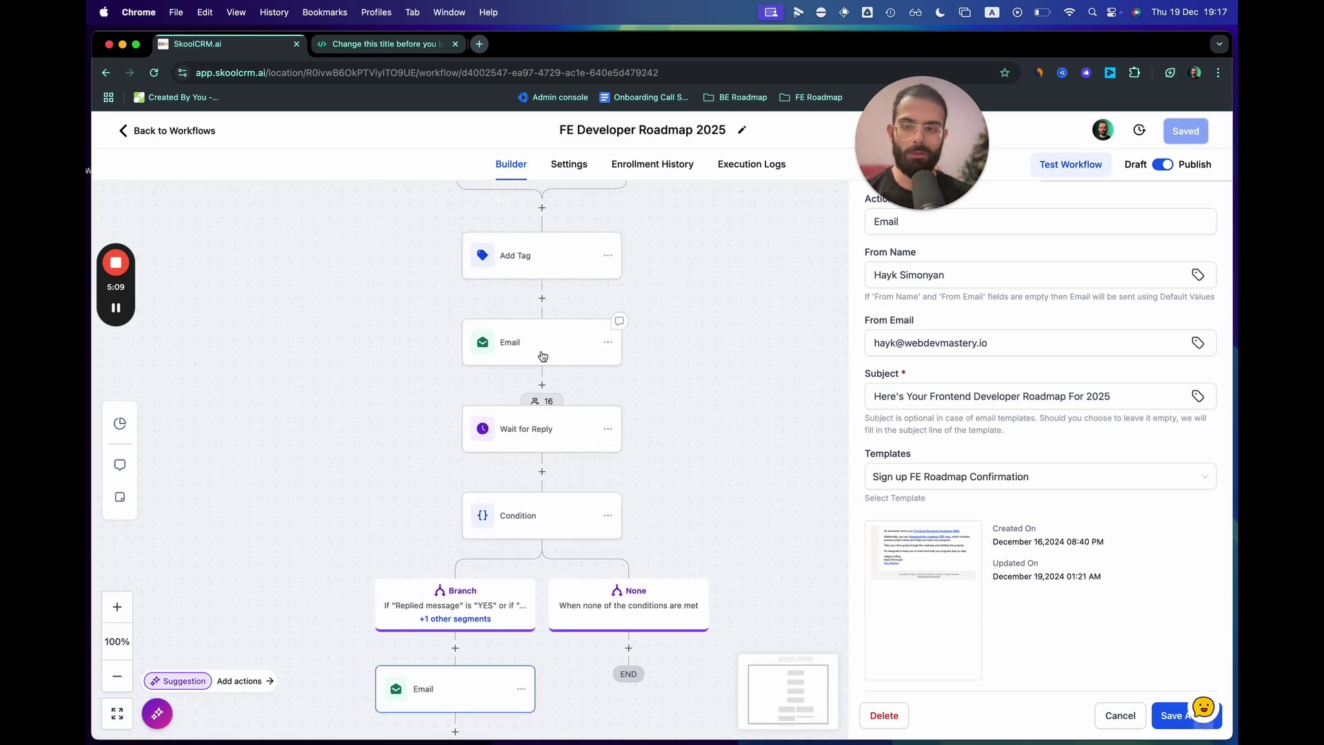